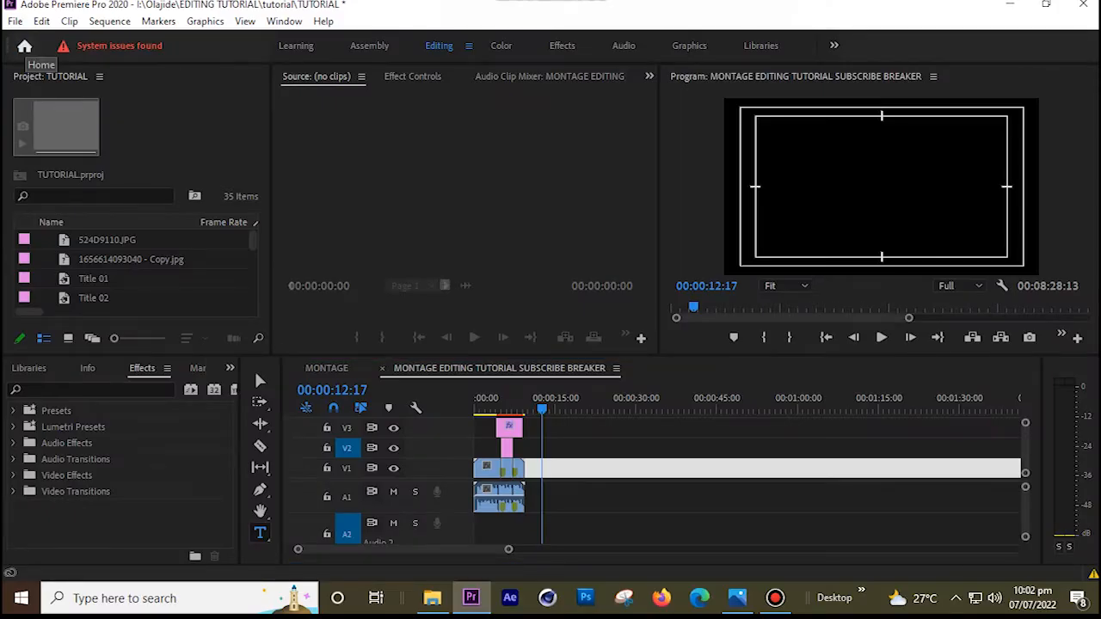
Create a new project named TUTORIAL in the LOL JULY 2022 folder, keeping the default general, scratch disk and ingest settings
click(24, 47)
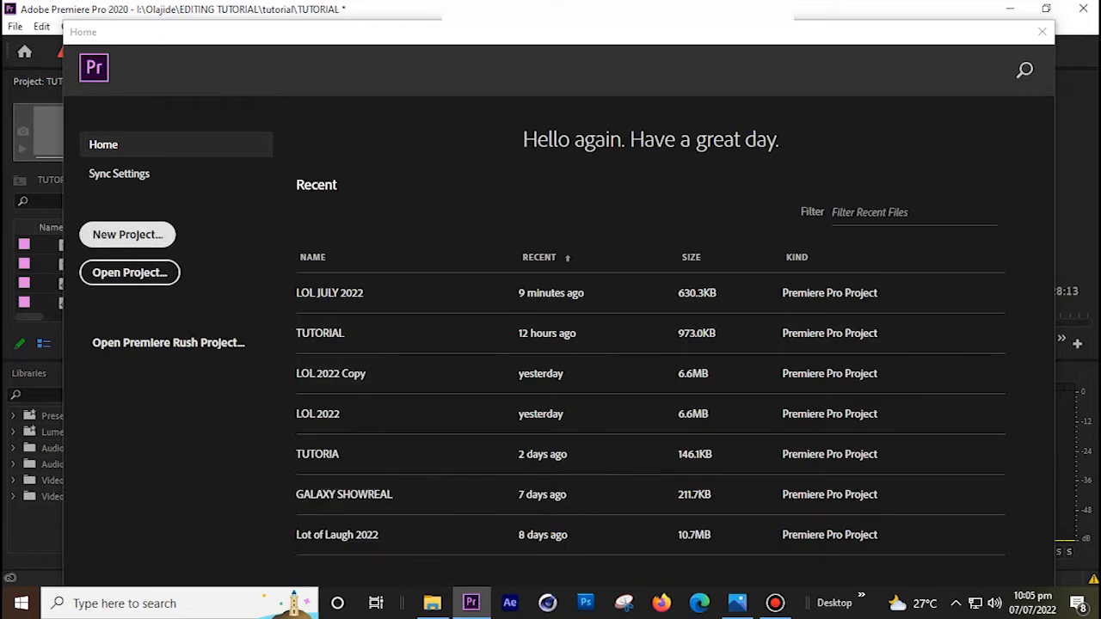
click(127, 234)
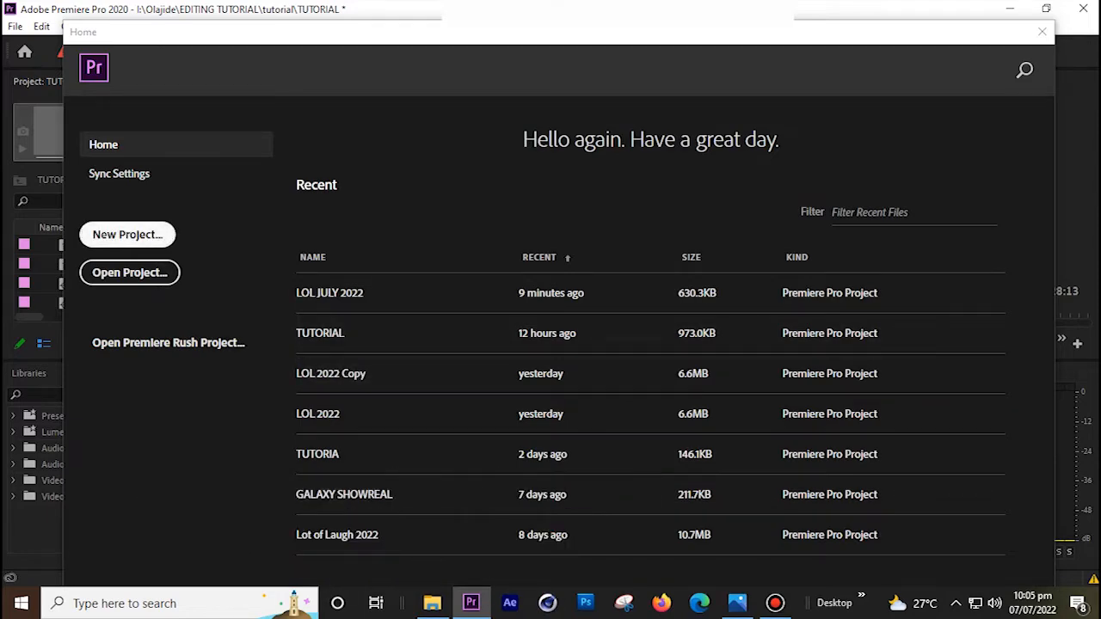
text(TUTORIAL)
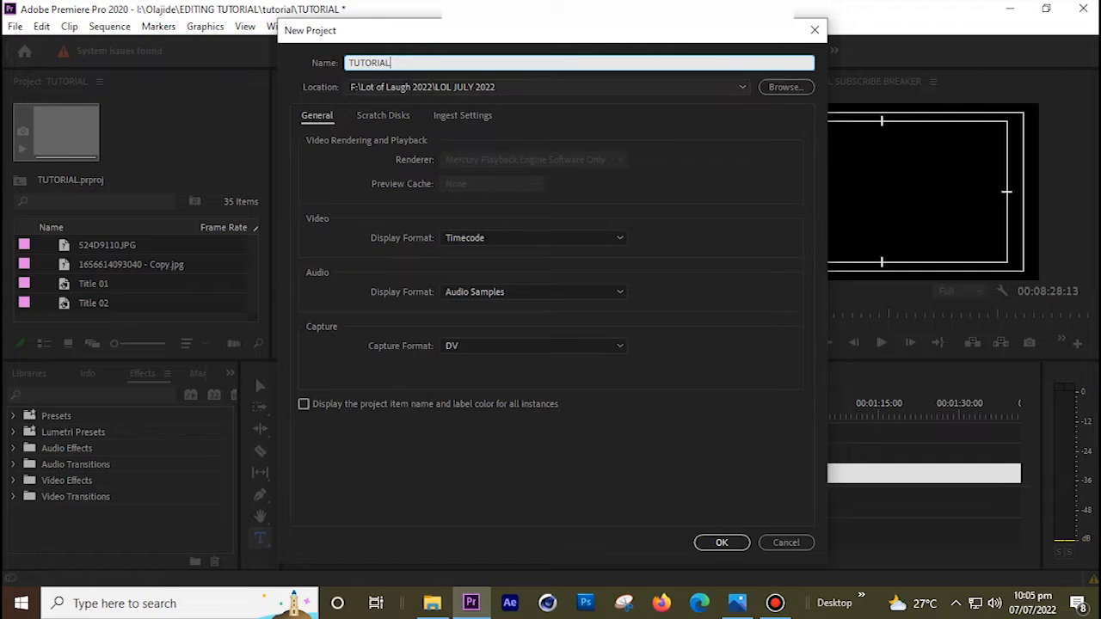
click(785, 86)
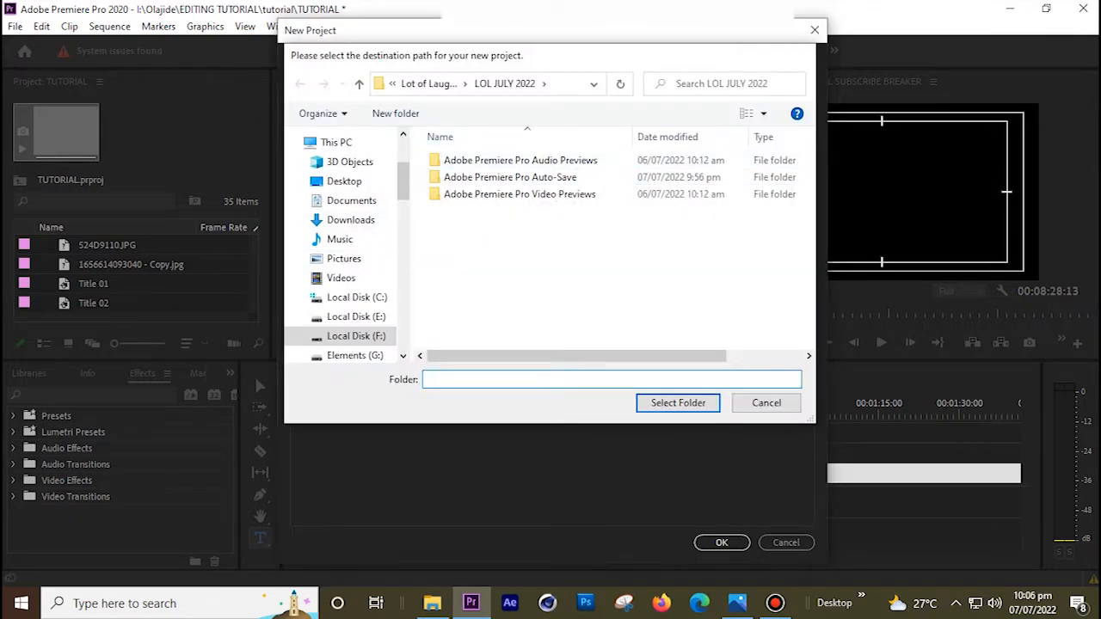
click(802, 54)
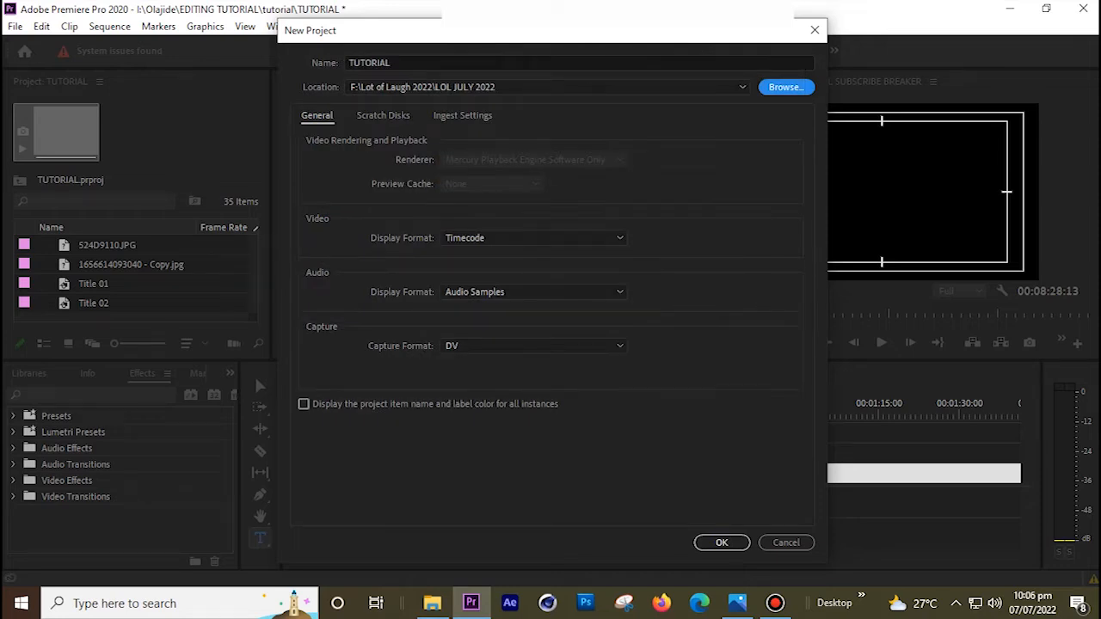
click(383, 116)
click(462, 115)
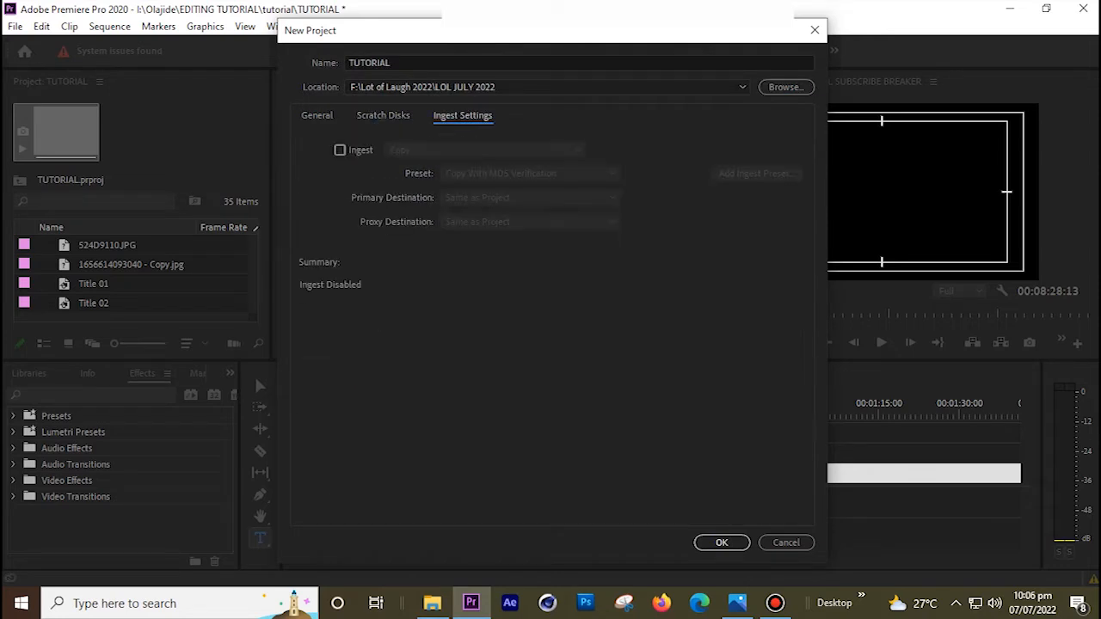
click(317, 115)
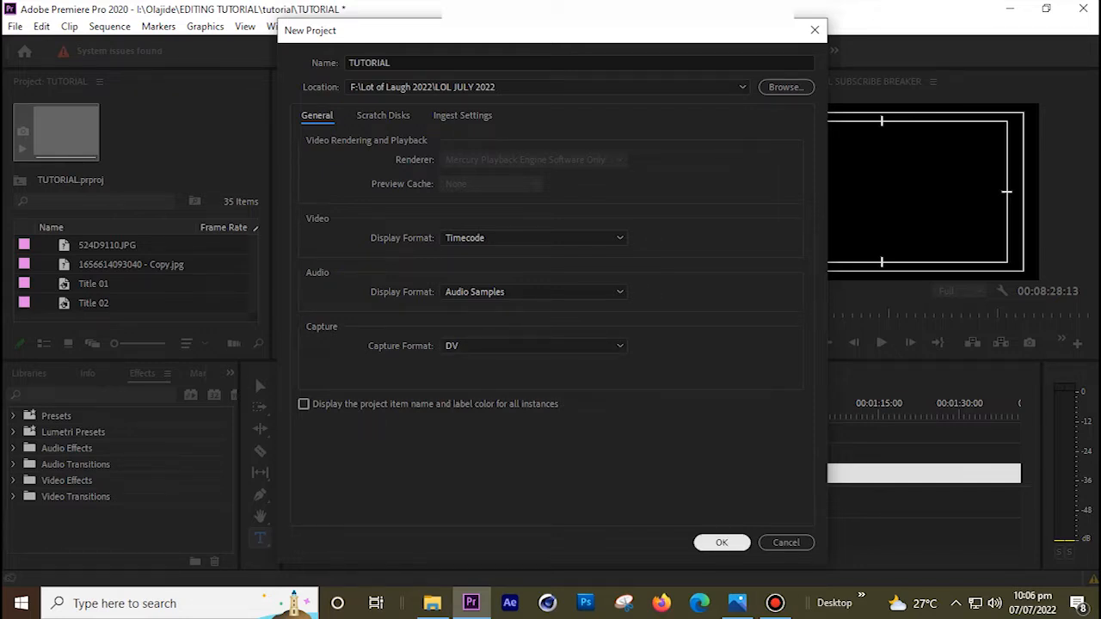
click(722, 542)
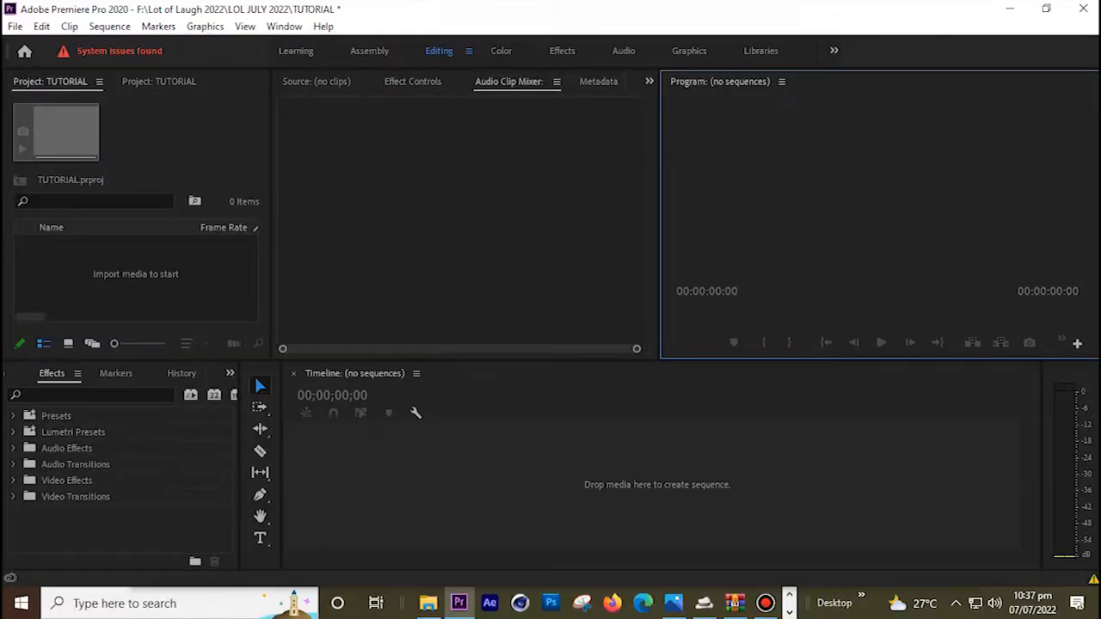
Import the ema new video from the I: drive into the empty project
right_click(148, 267)
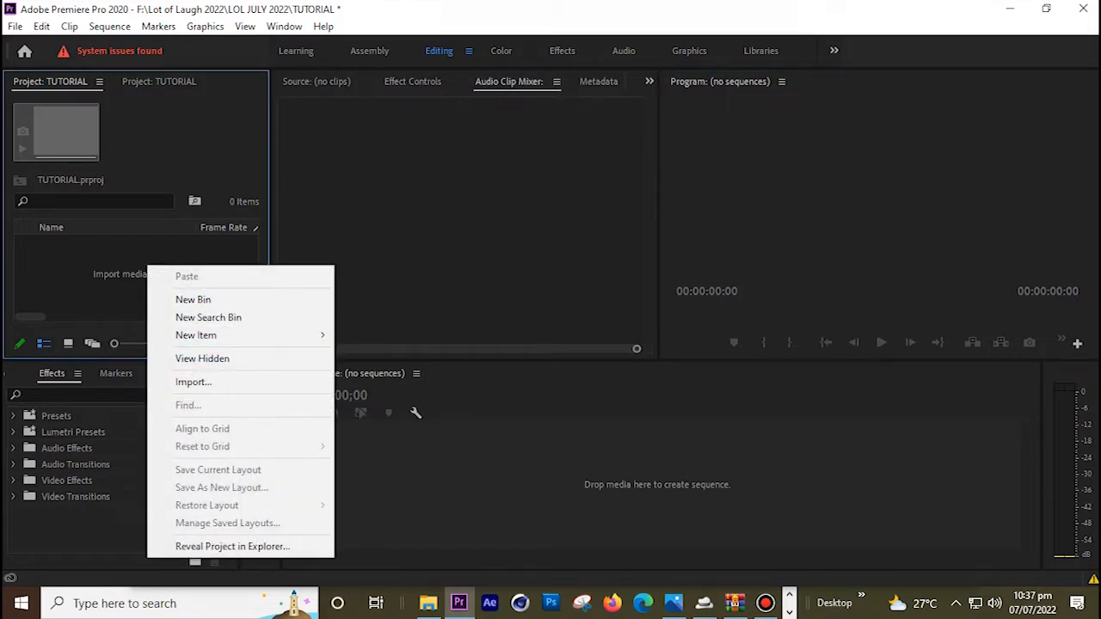
right_click(85, 257)
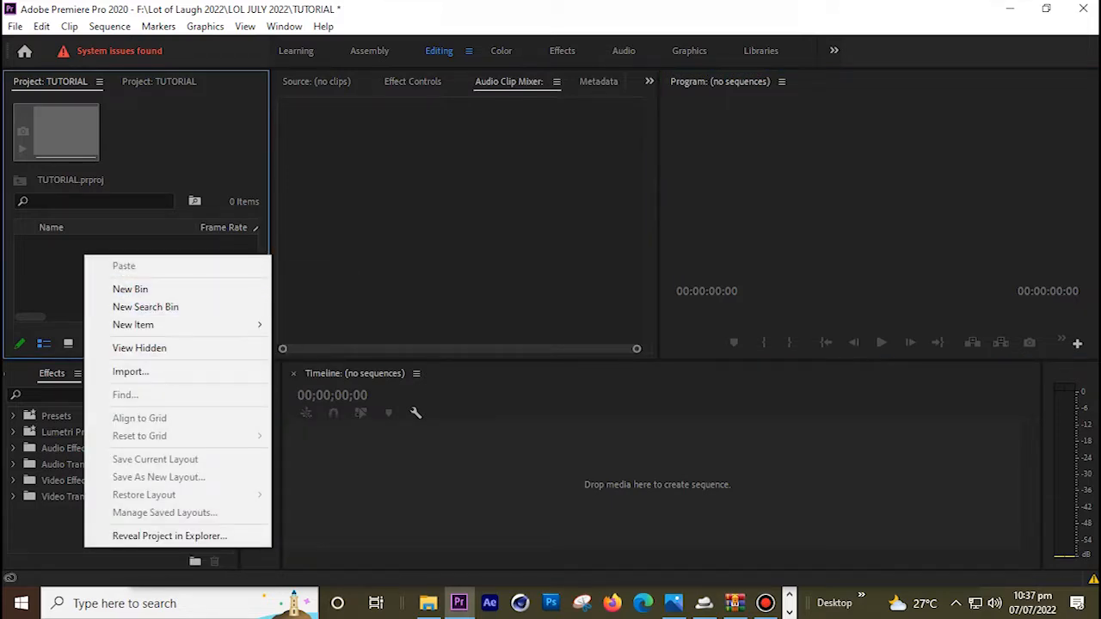
click(129, 372)
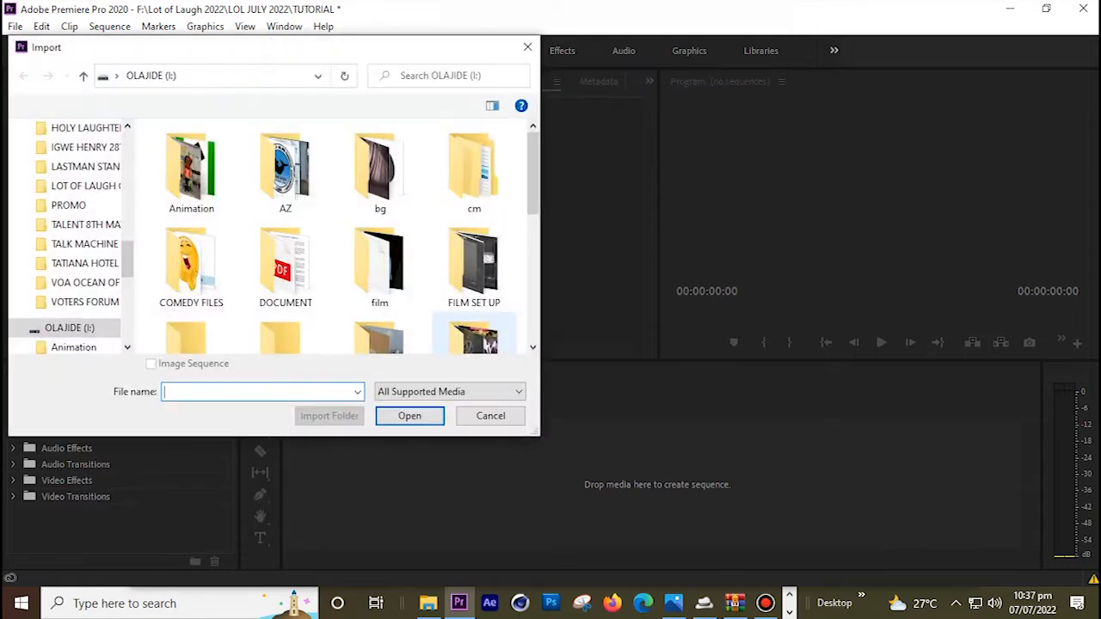
scroll(190, 310, down, 5)
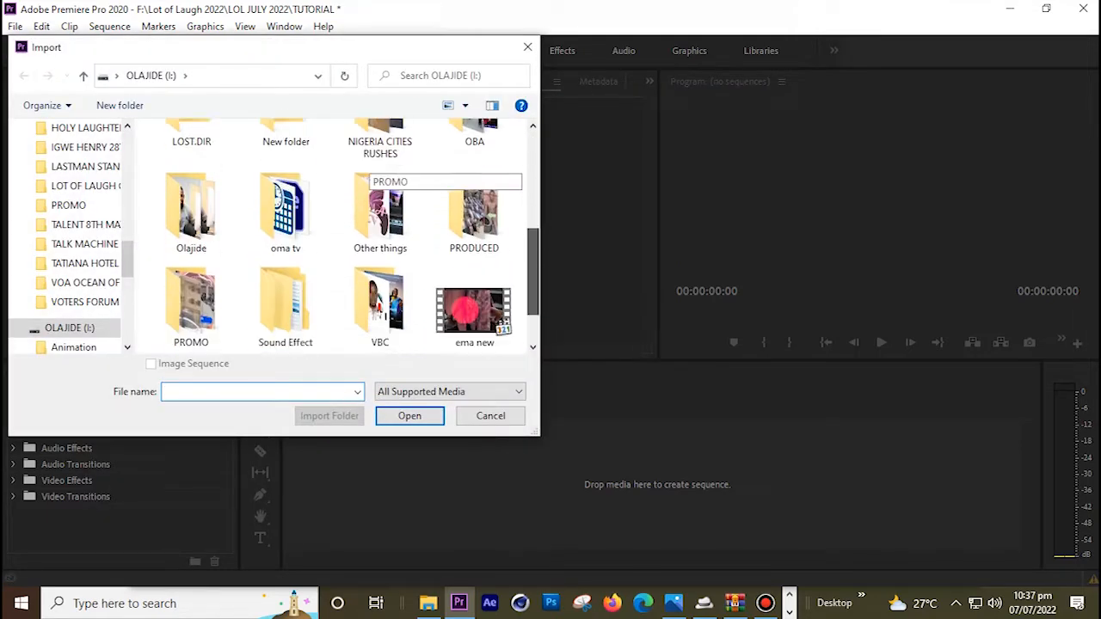
double_click(473, 222)
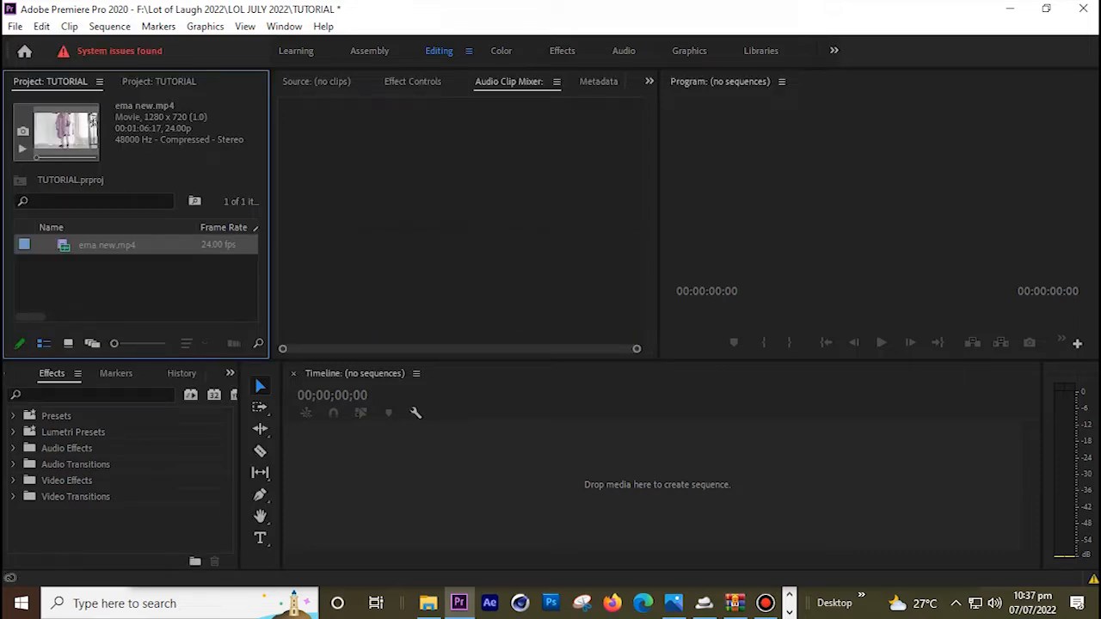
Switch to File Explorer and bring a second copy of the ema new video from the I: drive into the project
click(428, 603)
click(362, 521)
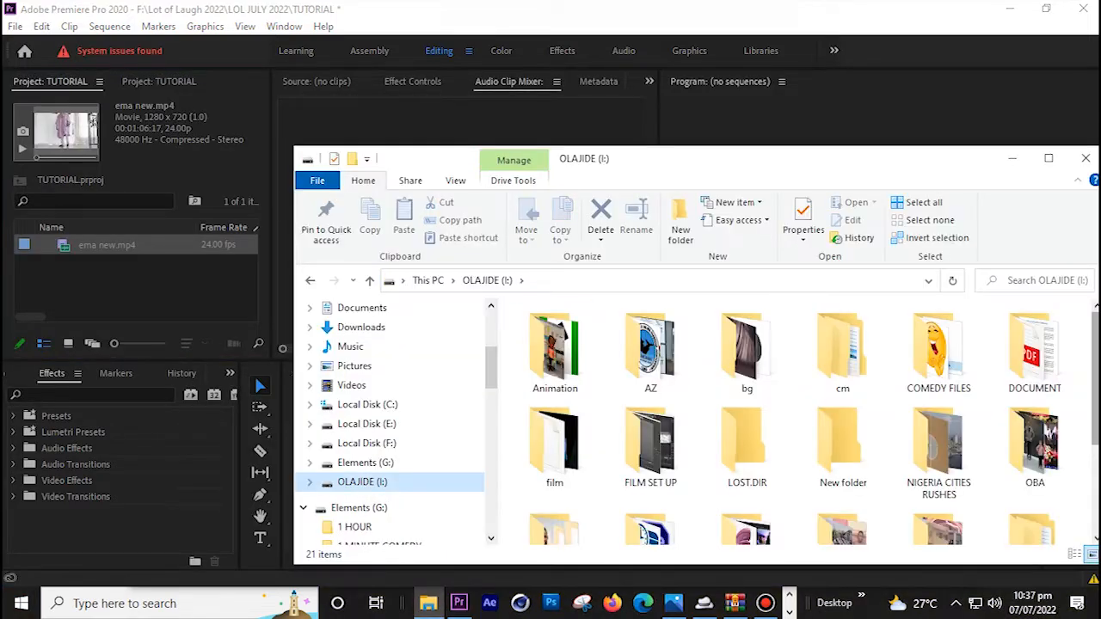
scroll(800, 421, down, 2)
drag(652, 503, 179, 284)
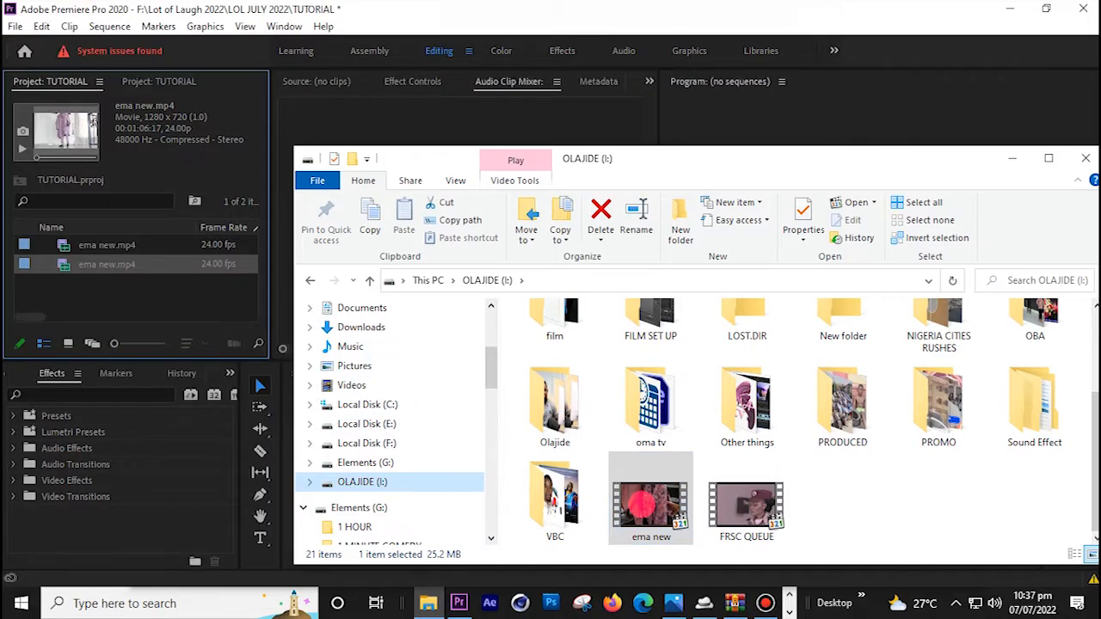
click(138, 299)
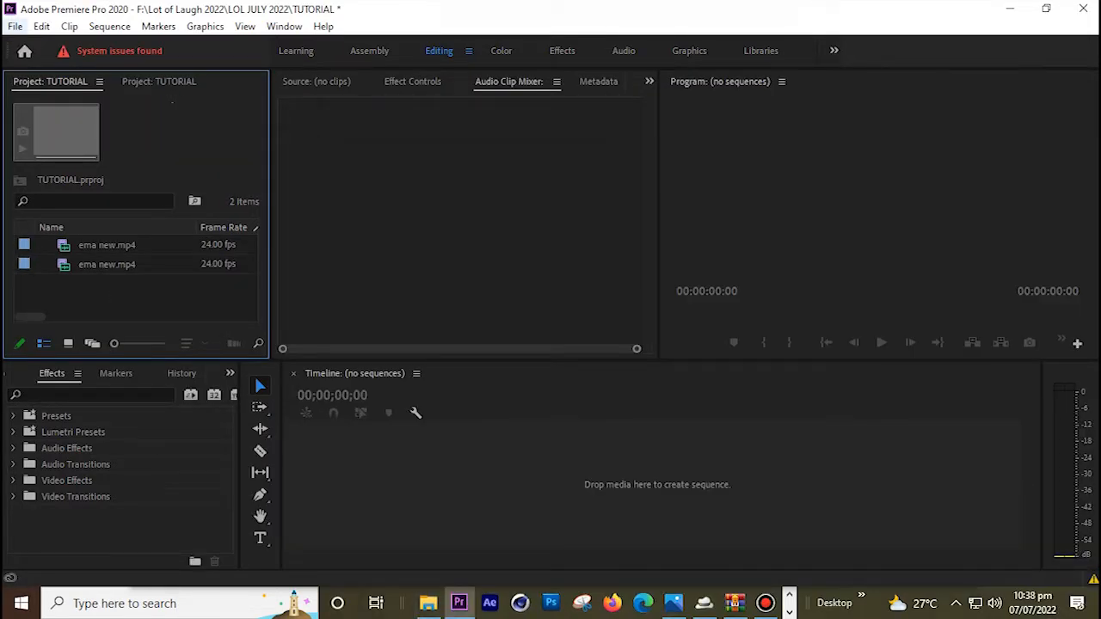
Import the ema new video a third time with the Import command
click(15, 26)
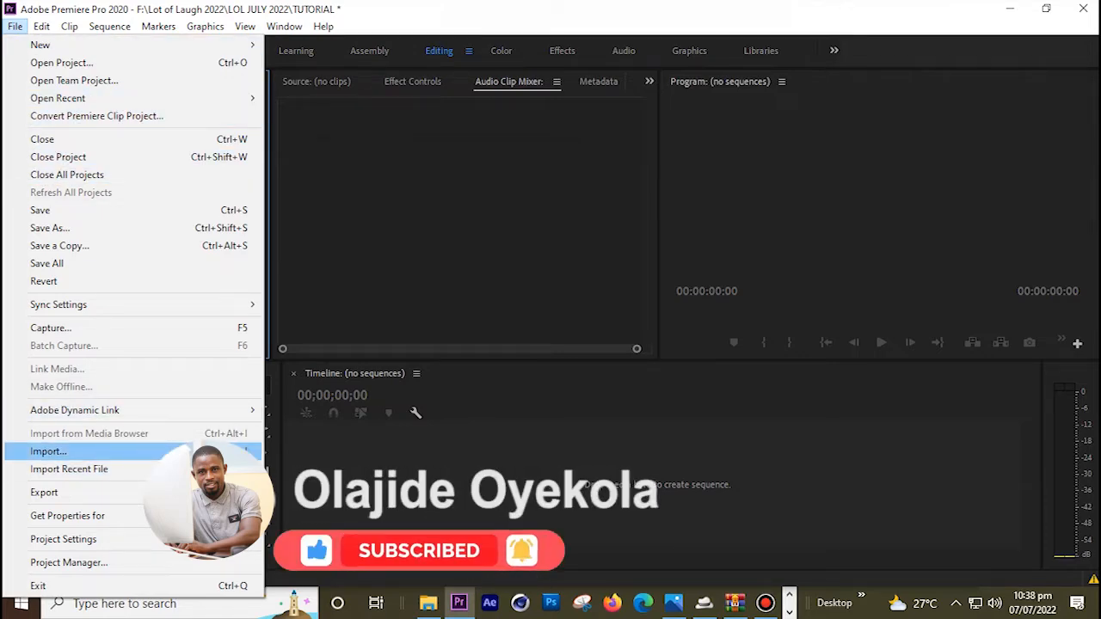
click(198, 451)
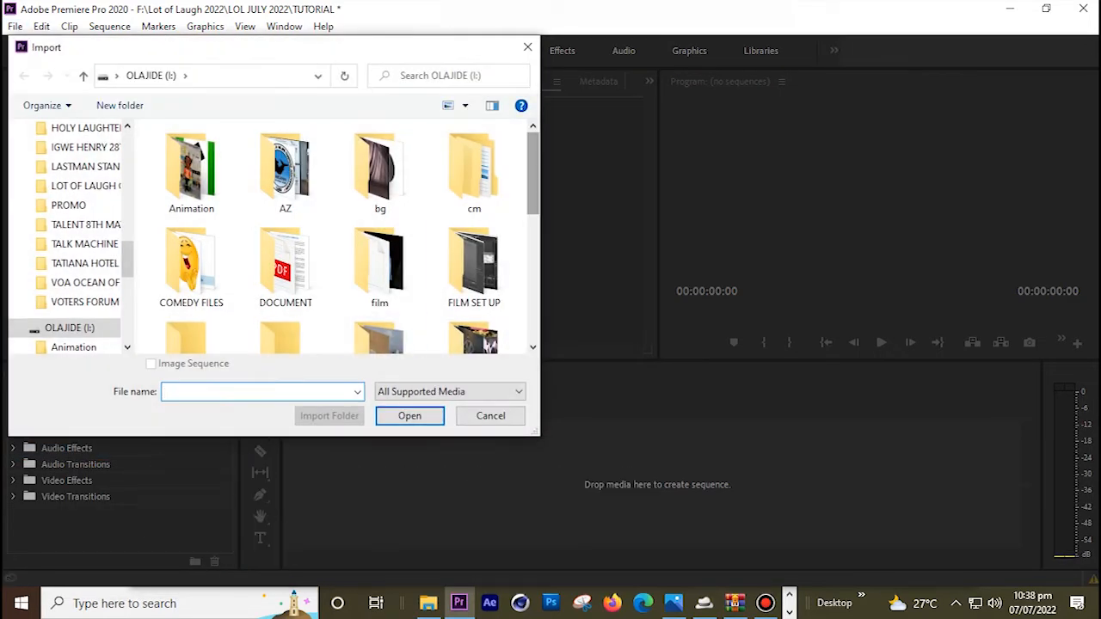
scroll(344, 237, down, 5)
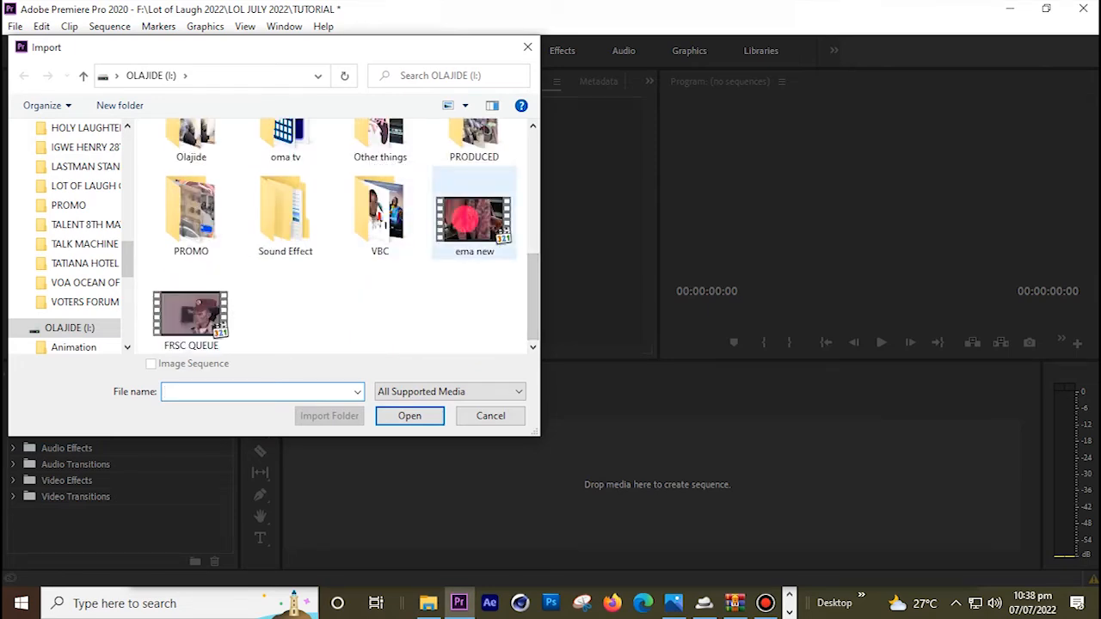
click(473, 222)
click(410, 416)
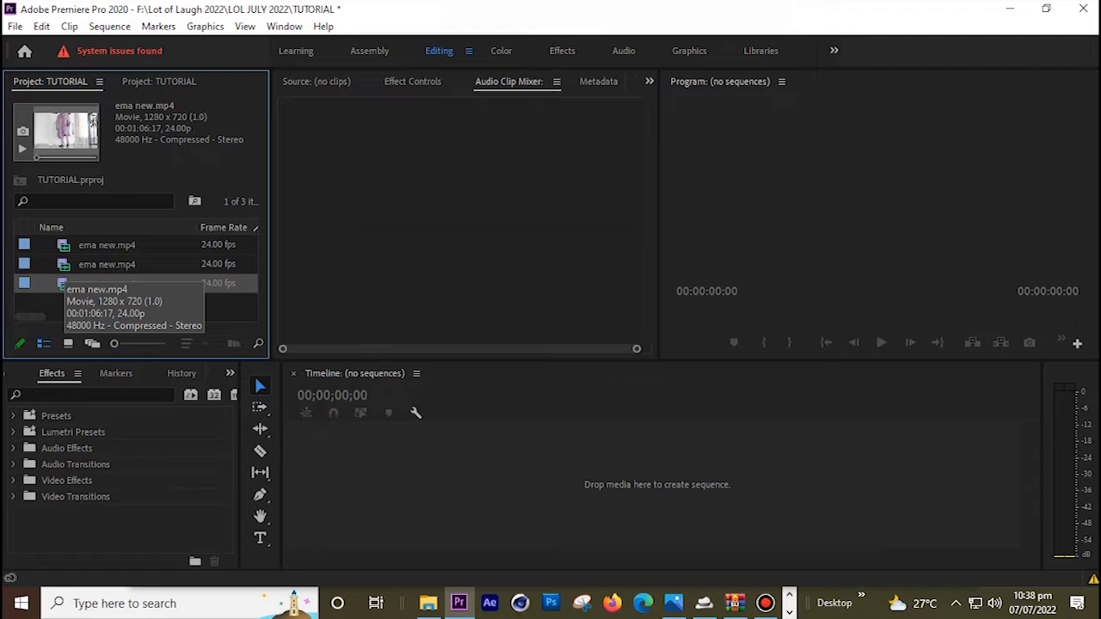
Create a new sequence from the second ema new.mp4 clip in the project
click(107, 264)
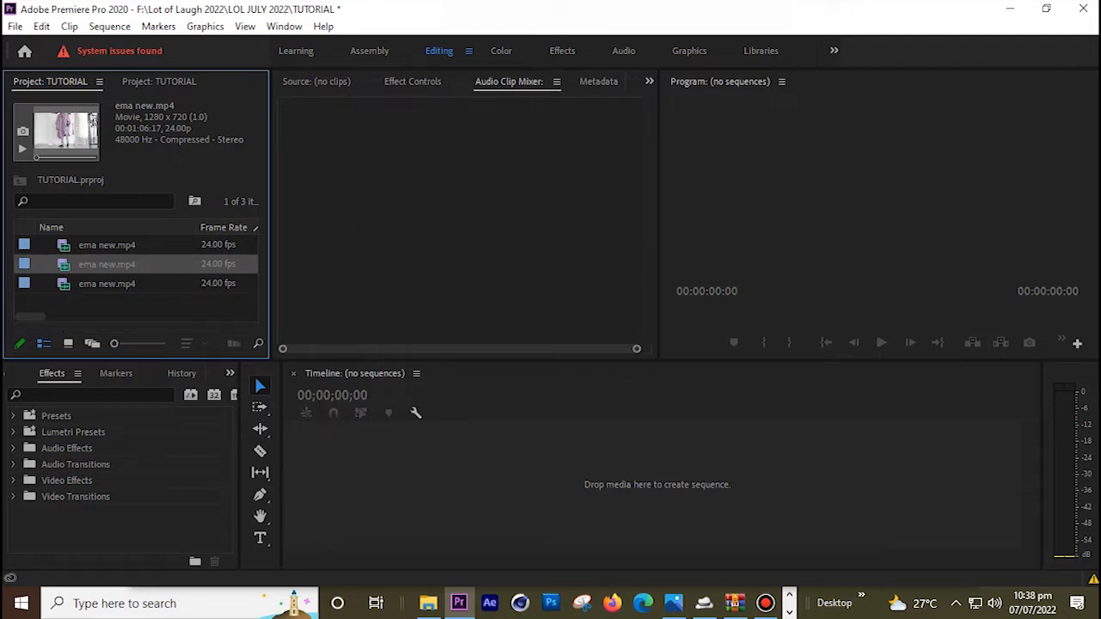
right_click(62, 264)
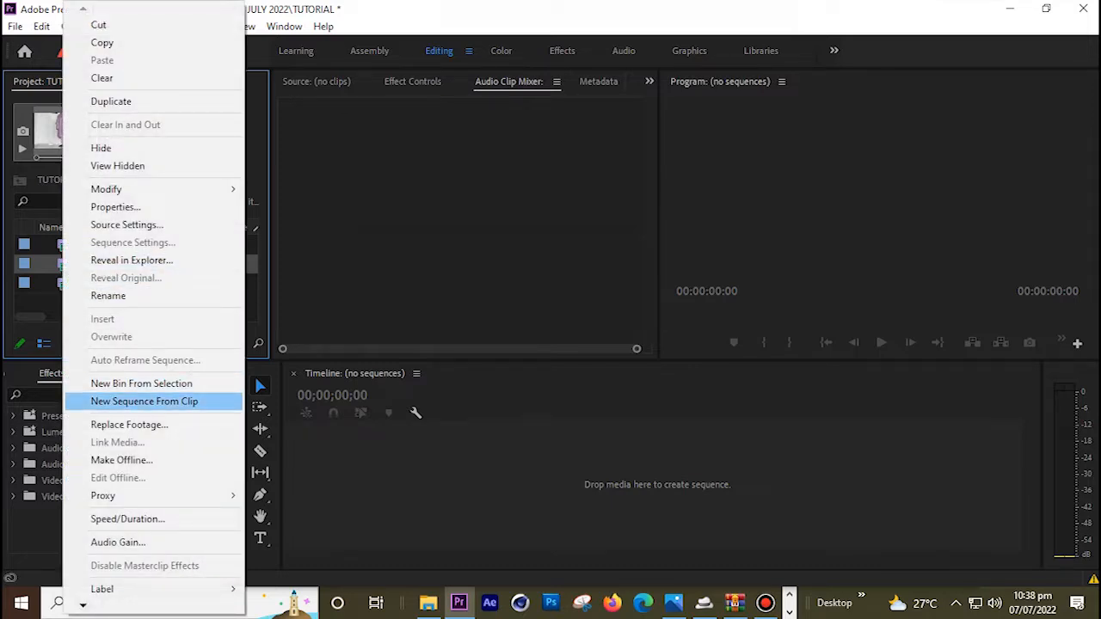
click(145, 400)
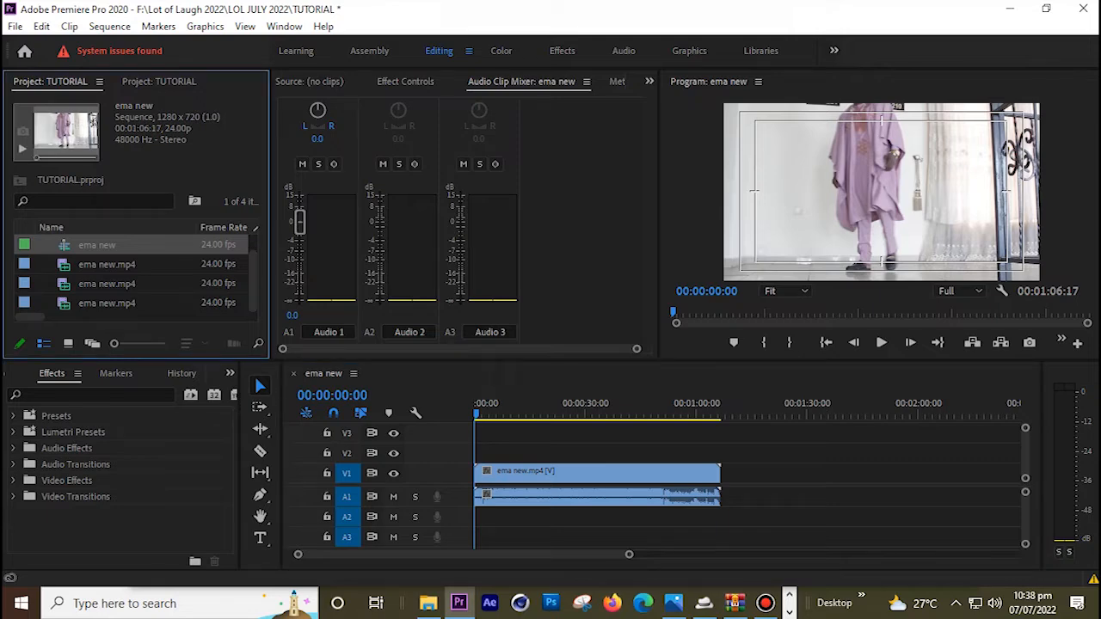
Create a new sequence named TUTORIAL with the DV - PAL Widescreen 48kHz preset
click(15, 26)
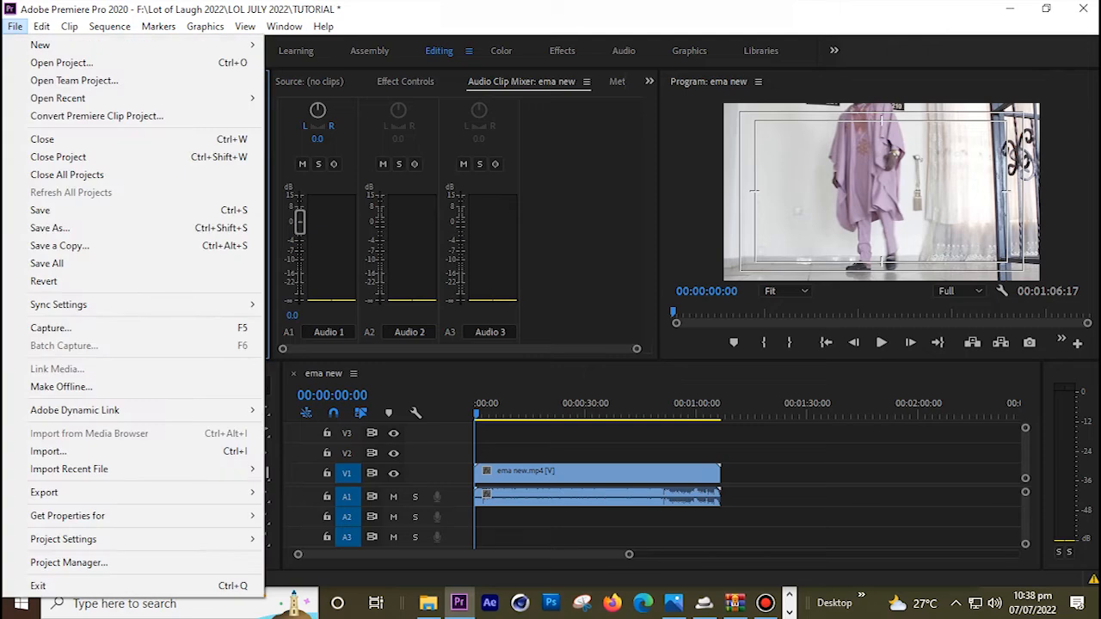
mouse_move(138, 45)
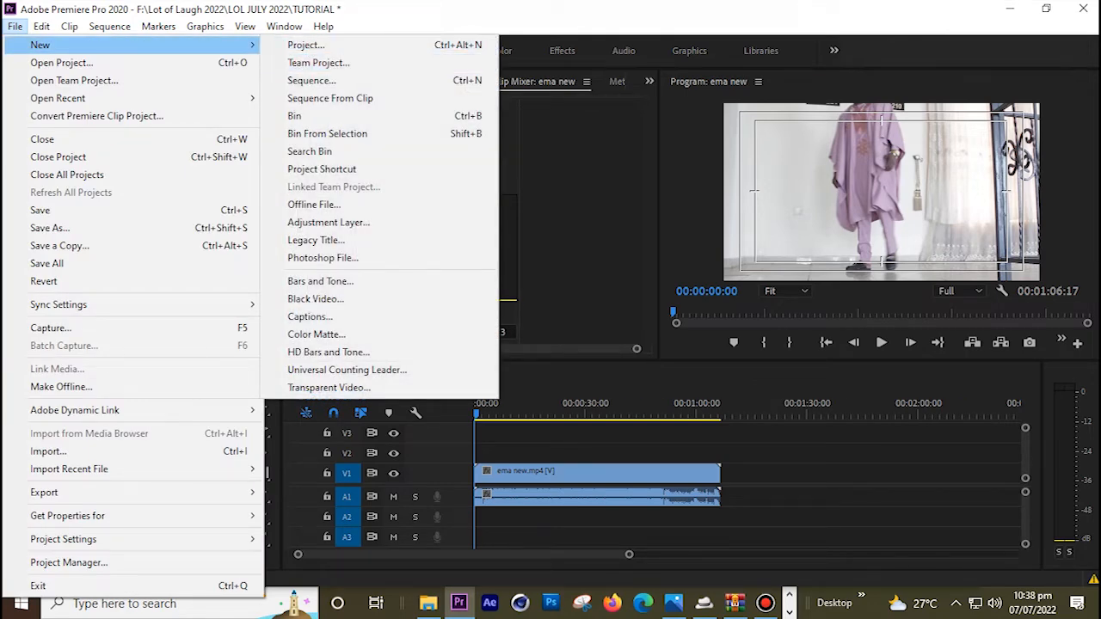
click(312, 80)
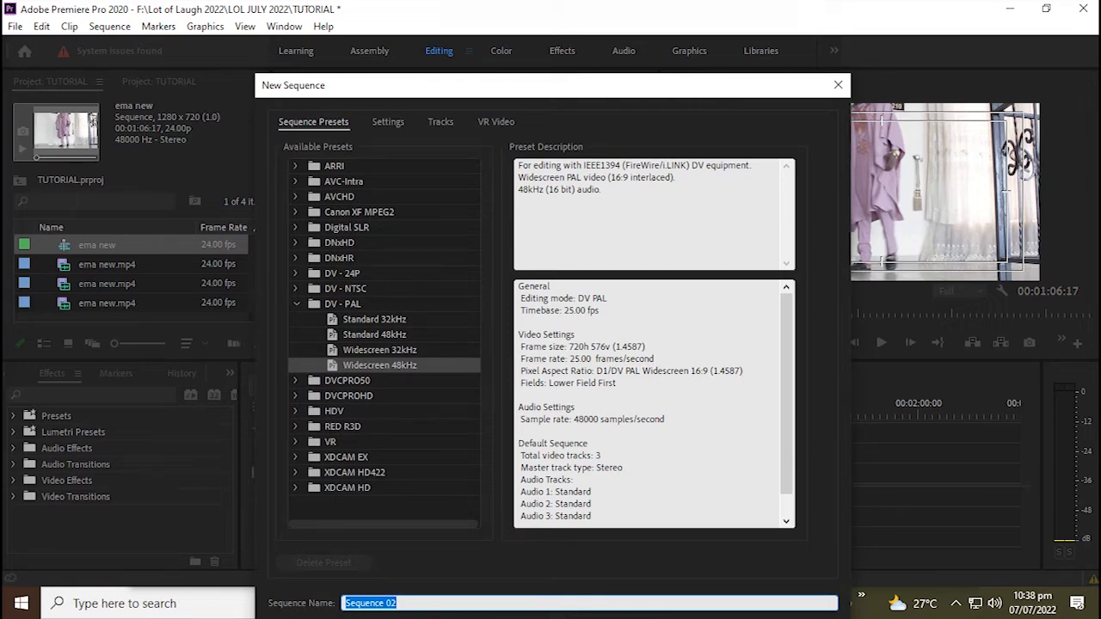
text(TUTORIA)
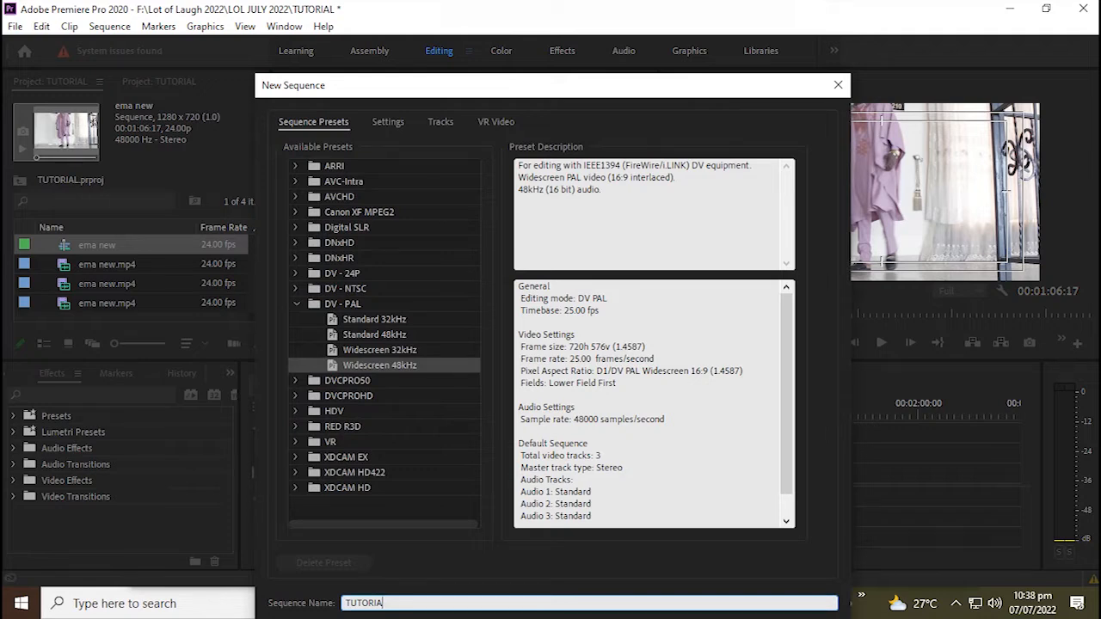
text(L)
drag(605, 83, 610, 34)
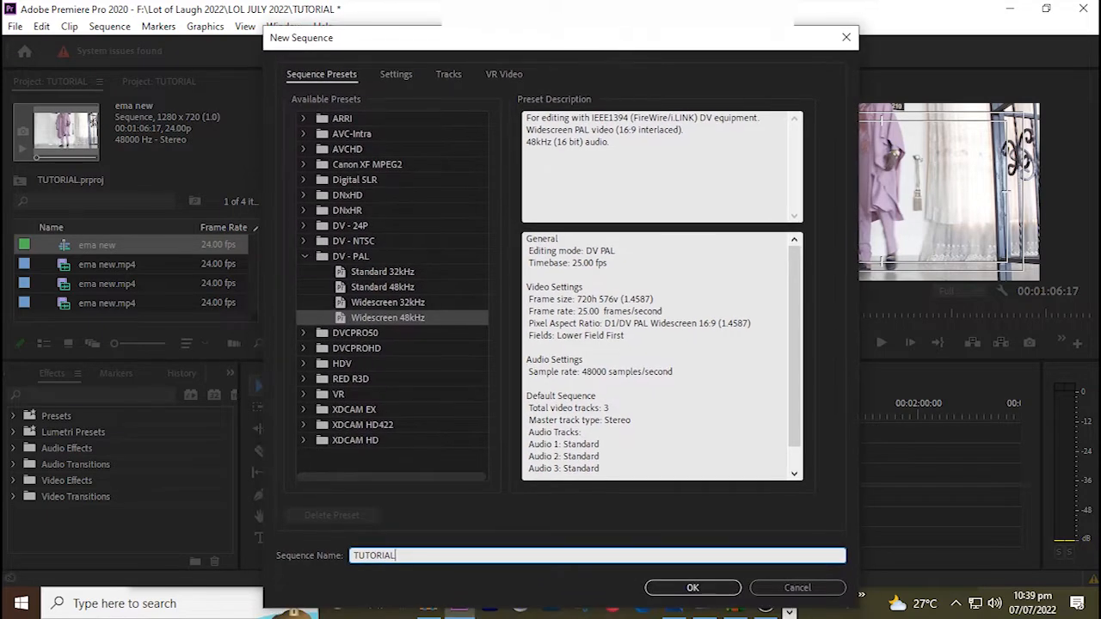
click(693, 587)
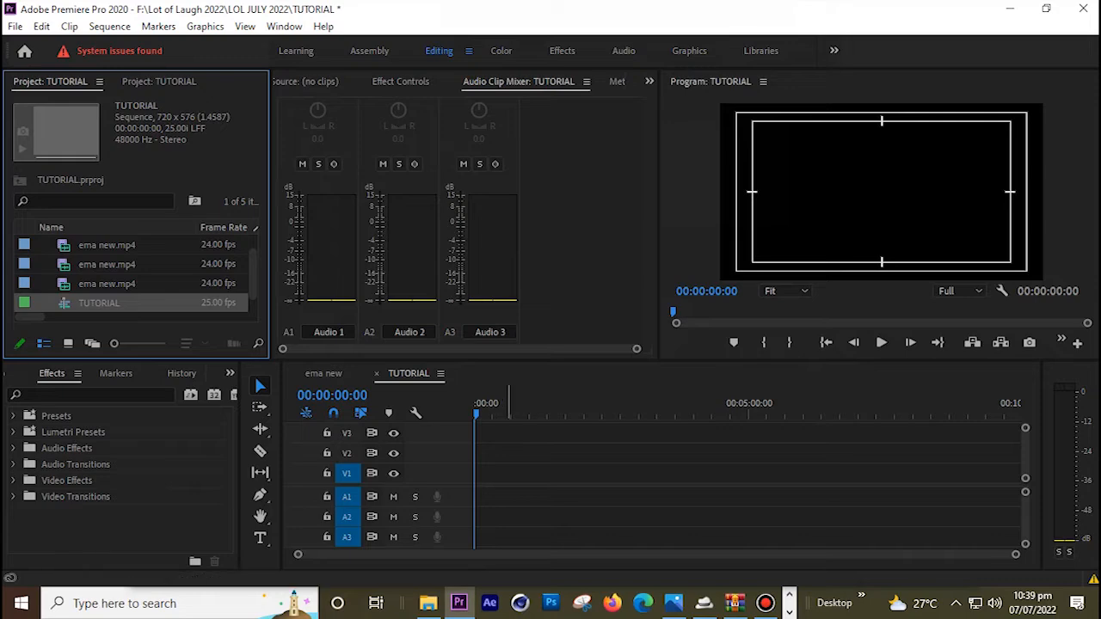
click(106, 244)
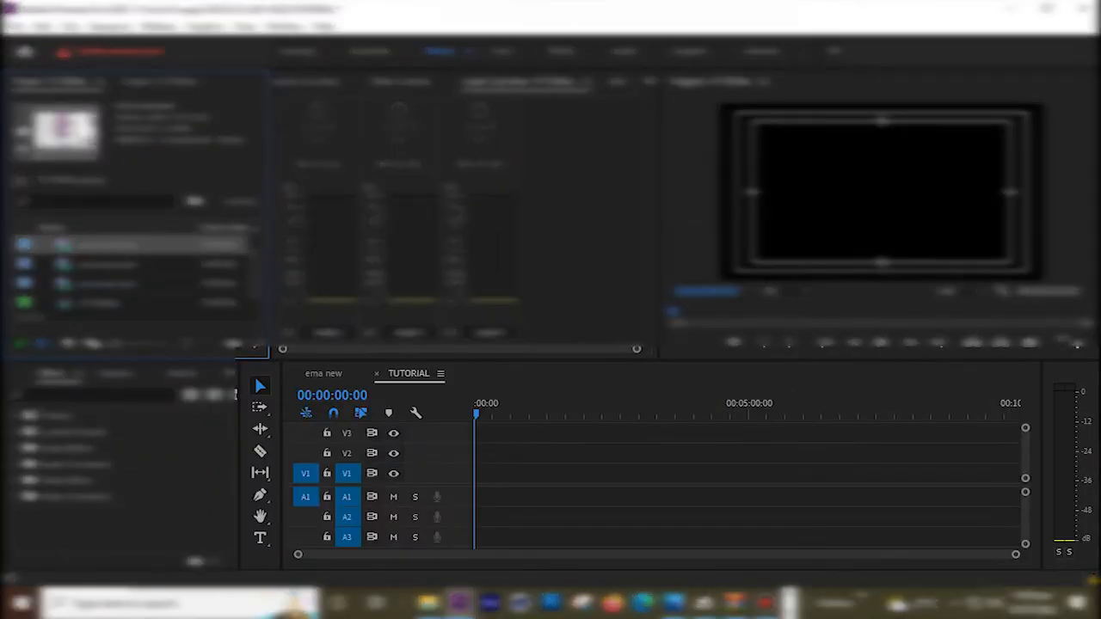
click(557, 453)
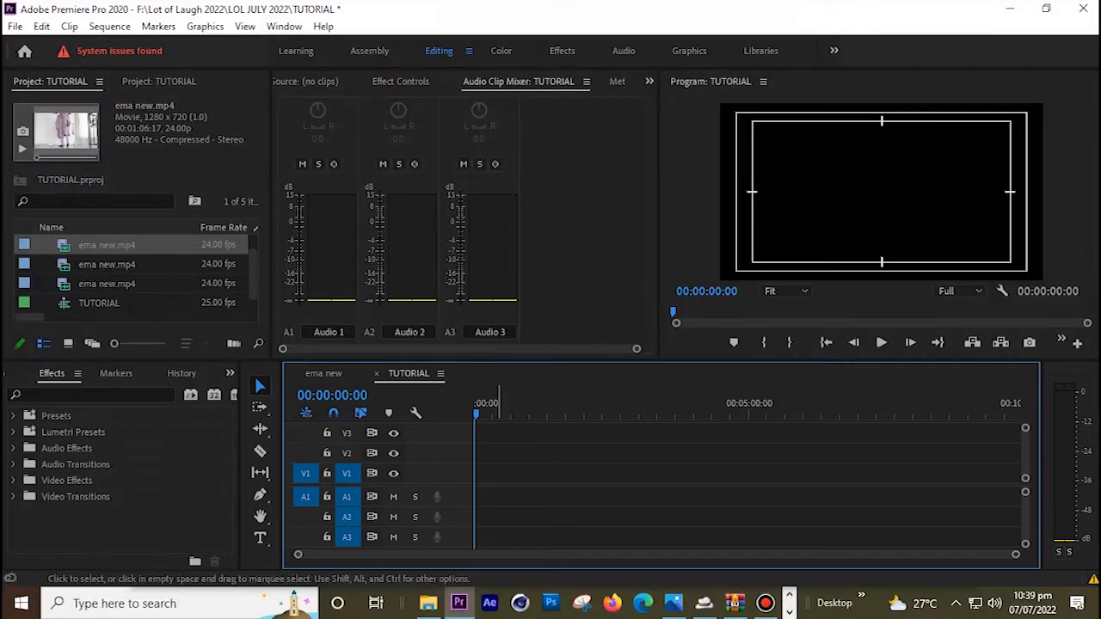
Return to the ema new sequence and split its clip with the Razor tool at 00:00:19:04
click(323, 373)
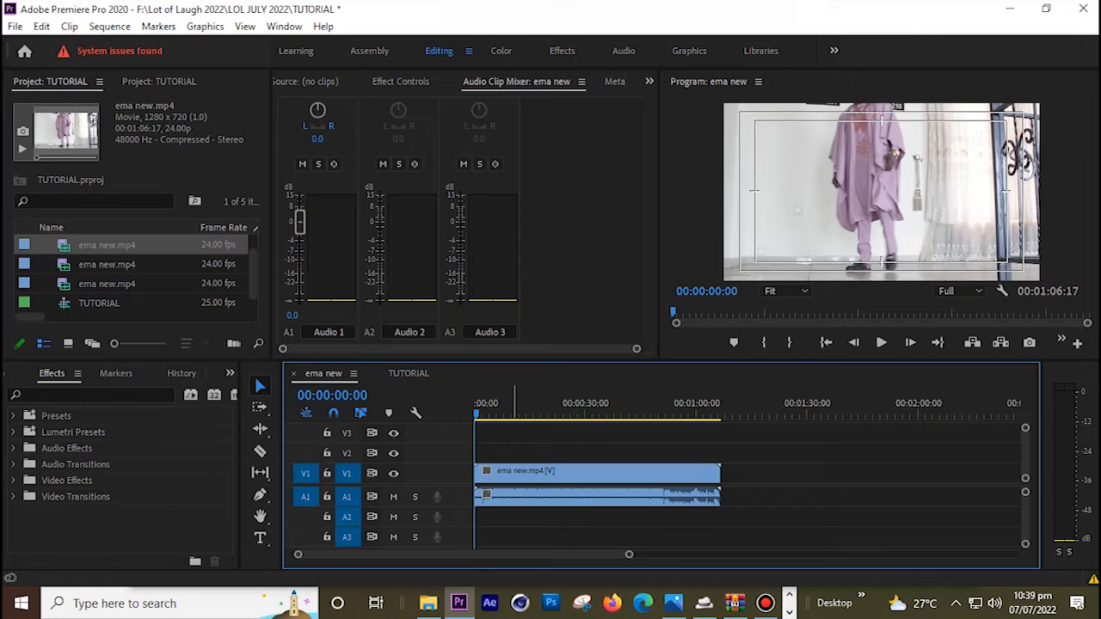
drag(513, 404, 533, 404)
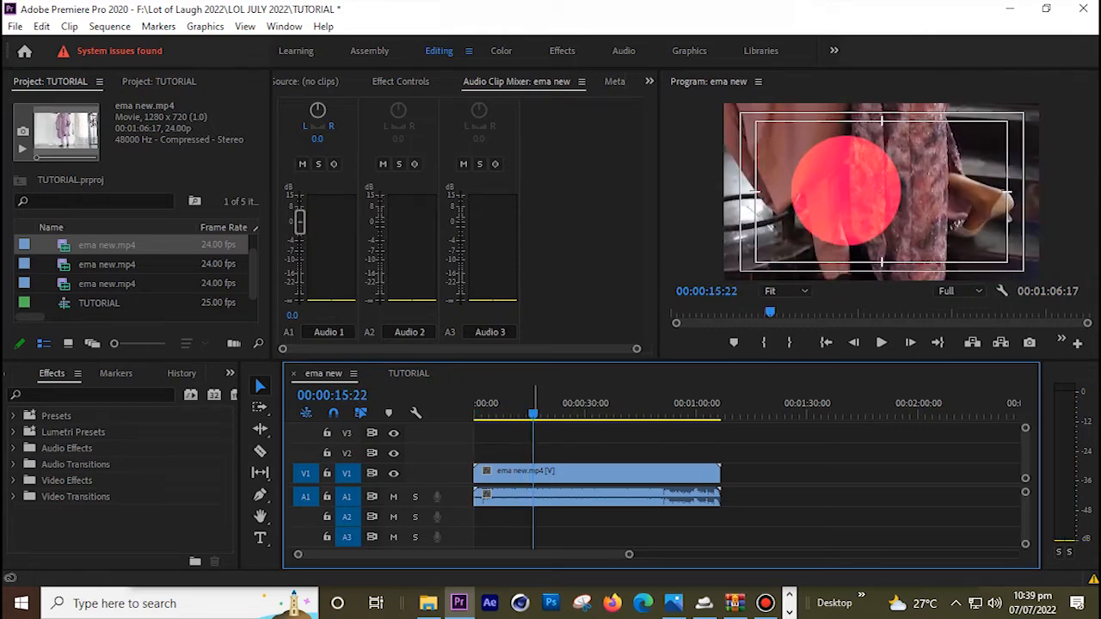
drag(533, 404, 582, 404)
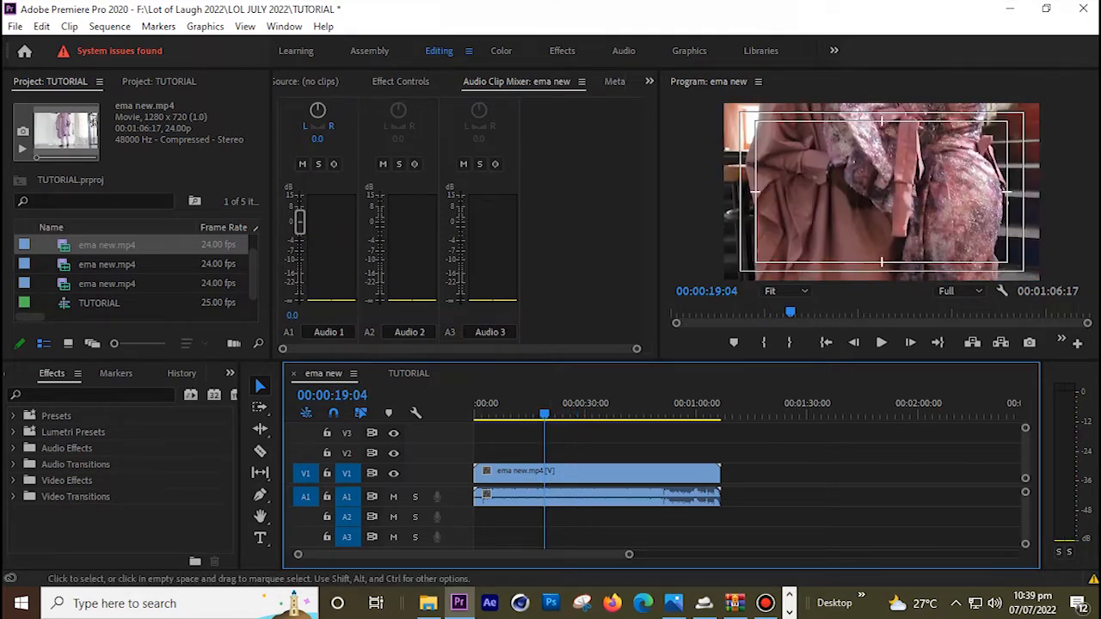
key(c)
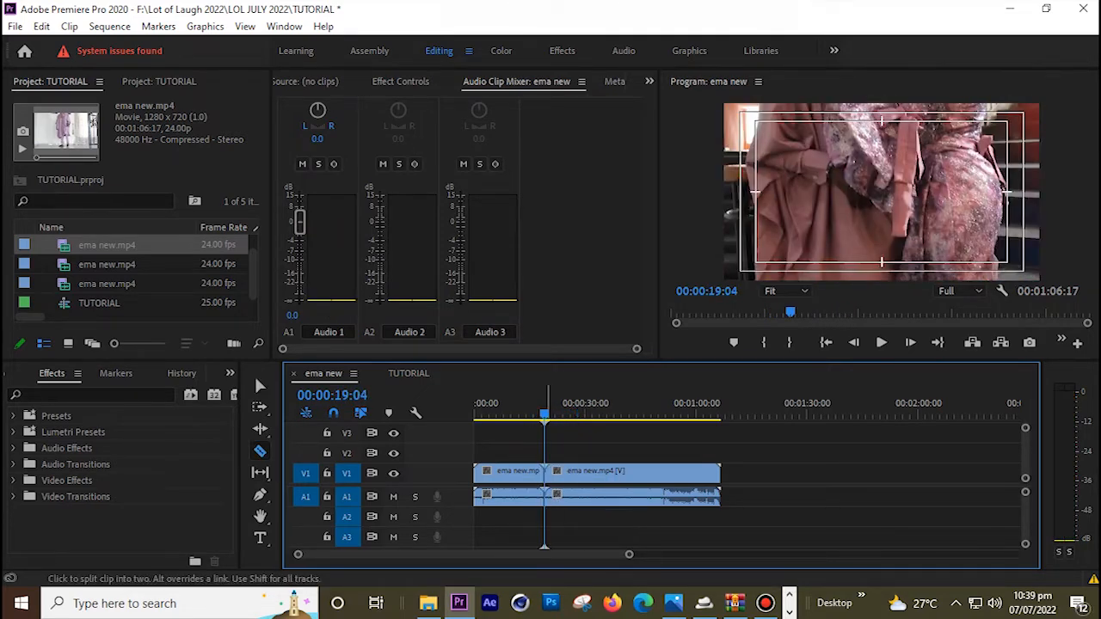
Split the clip again shortly after the 00:00:19:04 cut and delete the short piece between the two cuts
click(556, 473)
key(v)
click(549, 473)
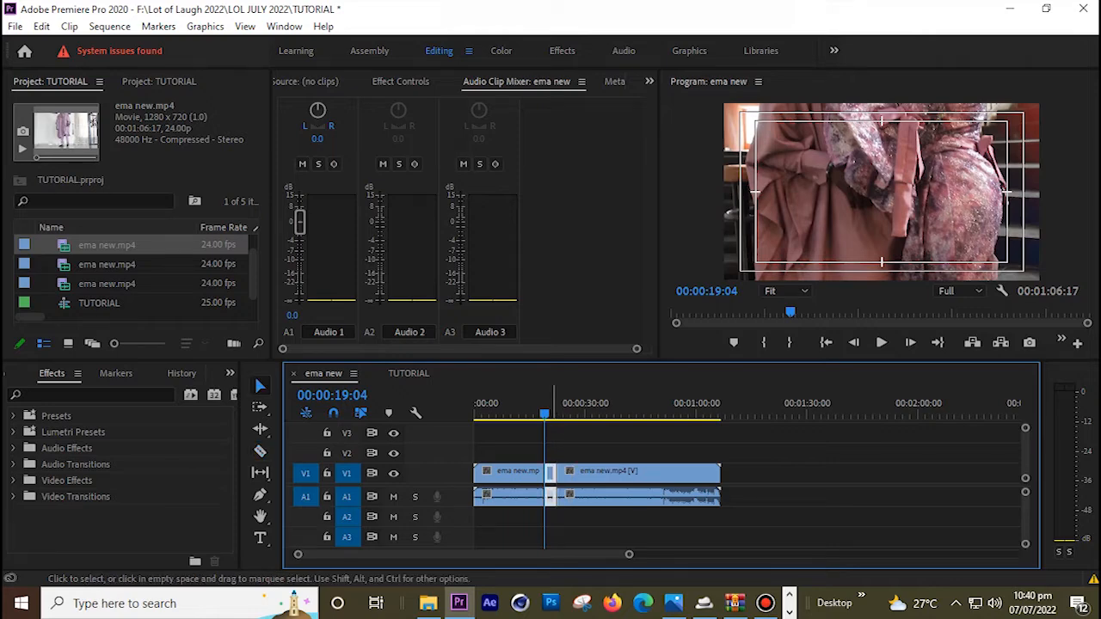
key(Delete)
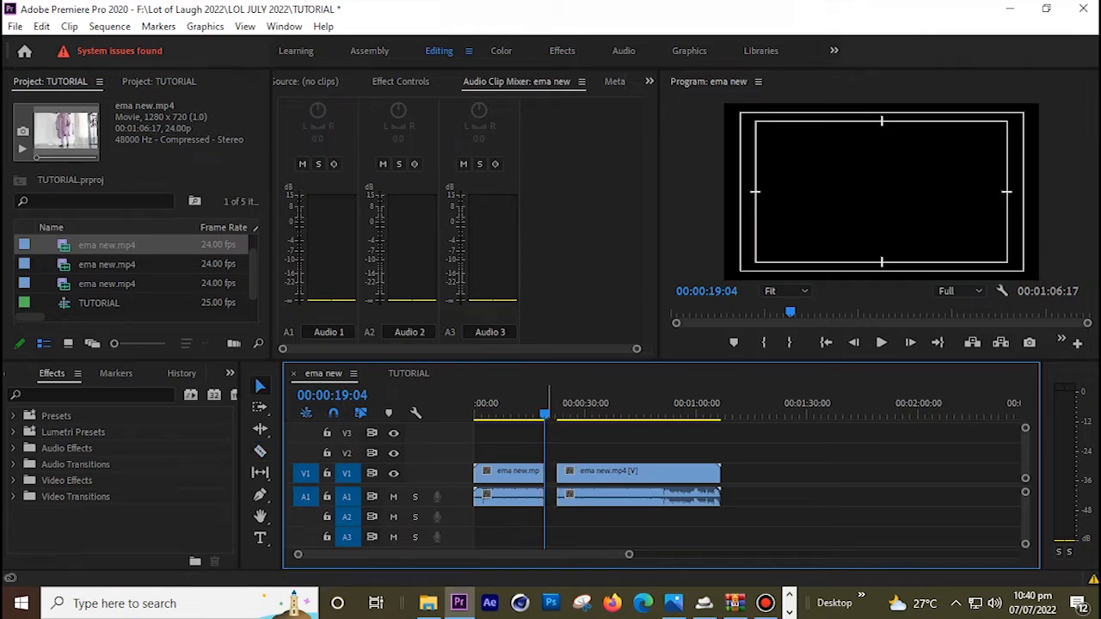
Close the gap left between the two remaining clips by ripple-deleting the empty space
click(560, 415)
drag(560, 414, 562, 415)
key(d)
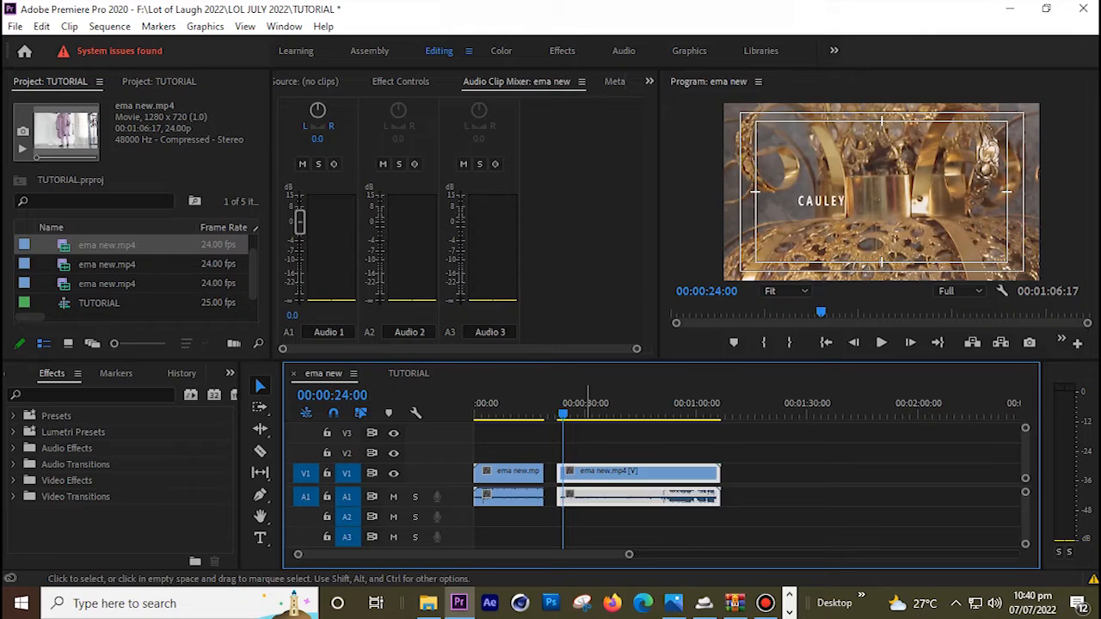
click(551, 473)
key(Delete)
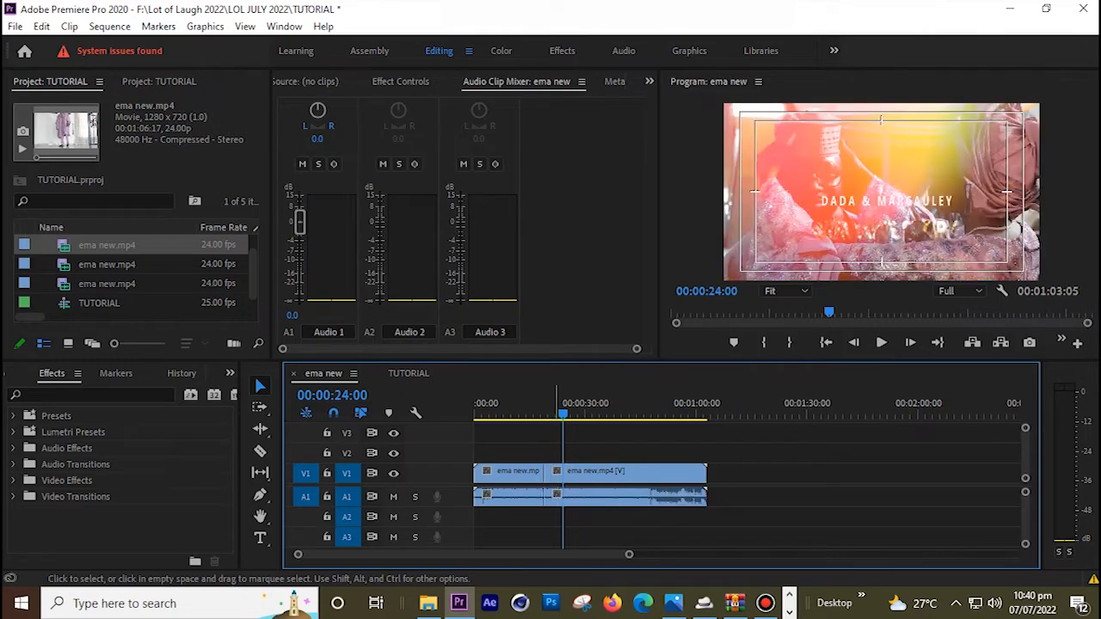
Set the second timeline clip's Motion scale to 136 and its position to 706, 391 in the effect controls
mouse_move(563, 415)
mouse_down()
mouse_move(576, 414)
mouse_move(529, 415)
mouse_move(583, 415)
mouse_up()
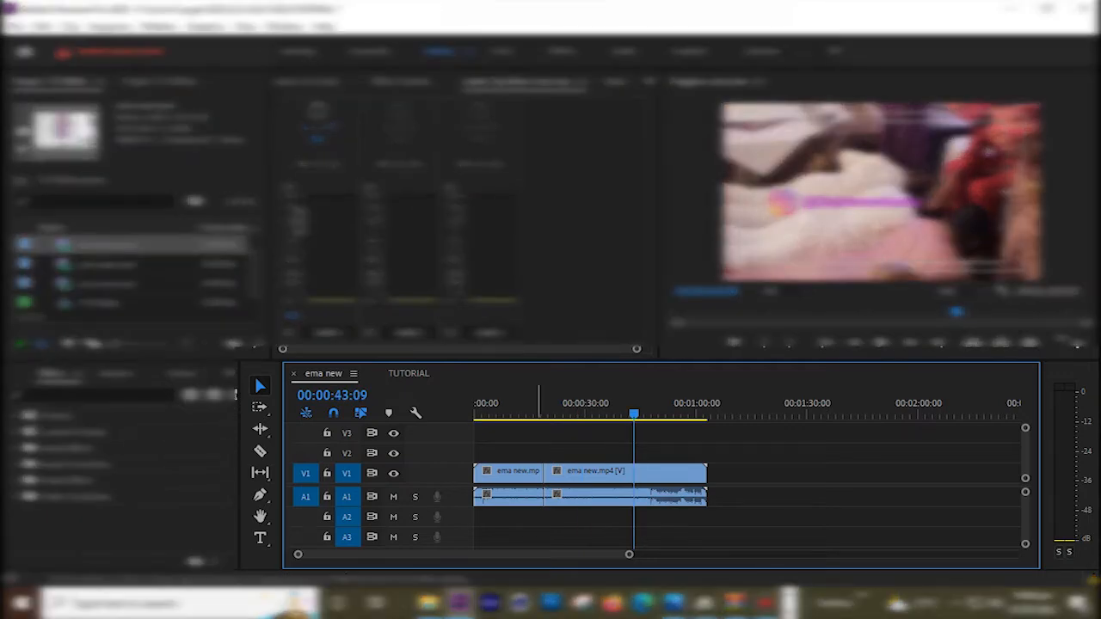
click(581, 473)
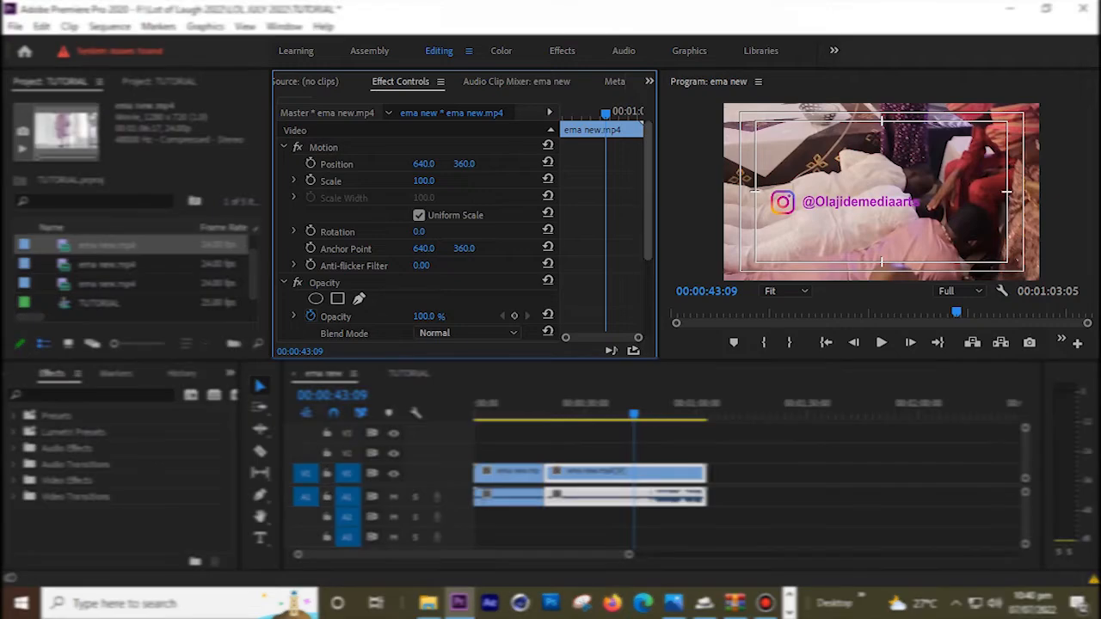
scroll(417, 232, down, 3)
scroll(418, 232, up, 2)
scroll(417, 232, up, 2)
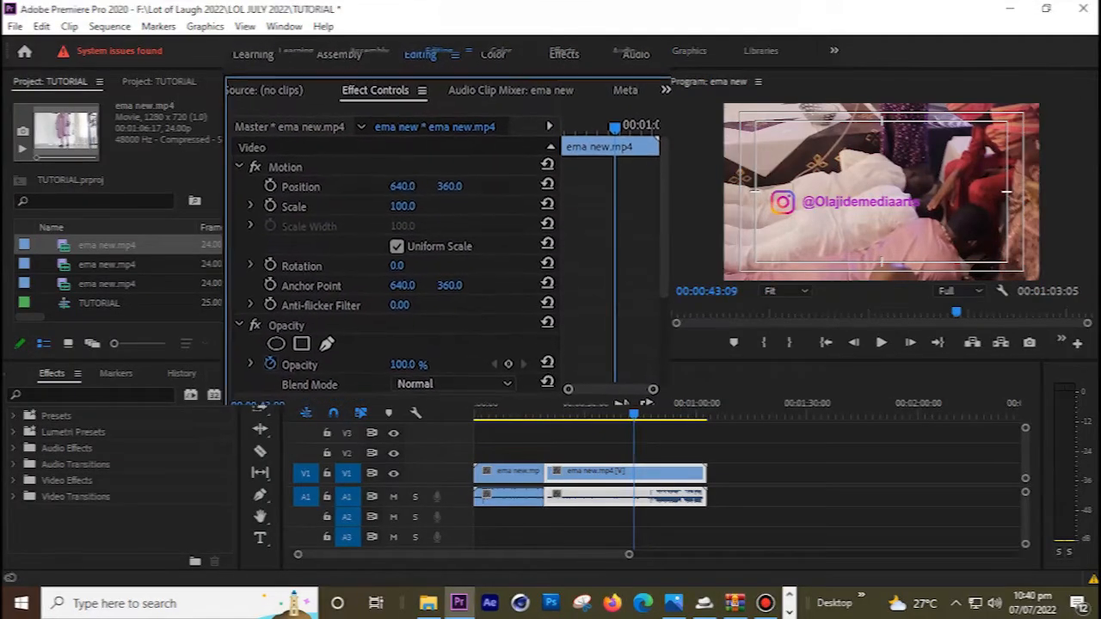
drag(410, 197, 417, 198)
drag(381, 232, 426, 221)
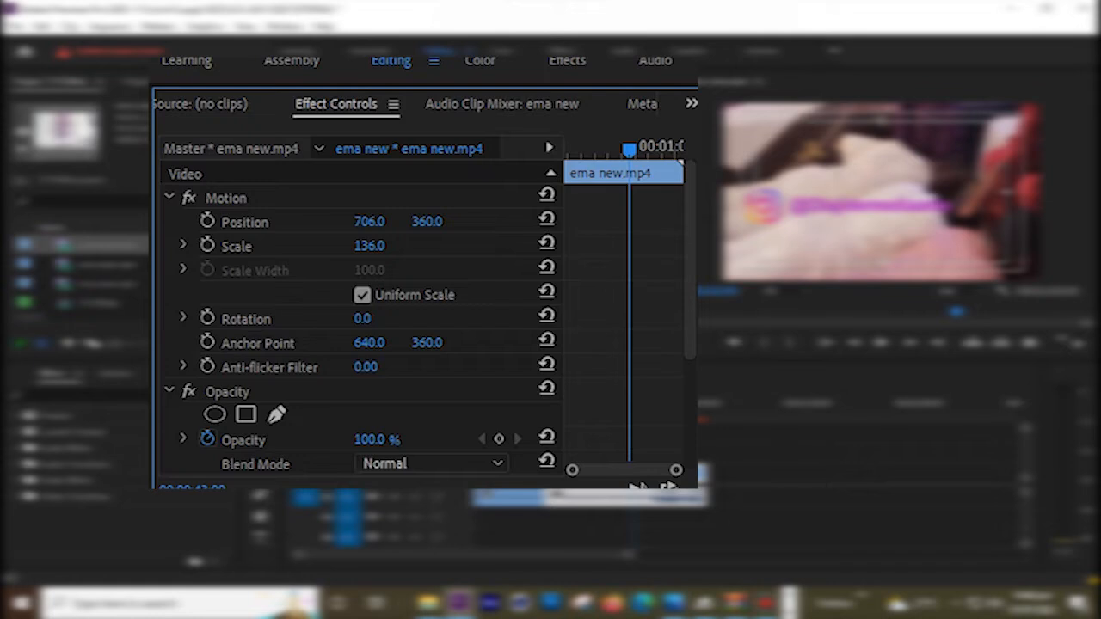
drag(426, 222, 453, 221)
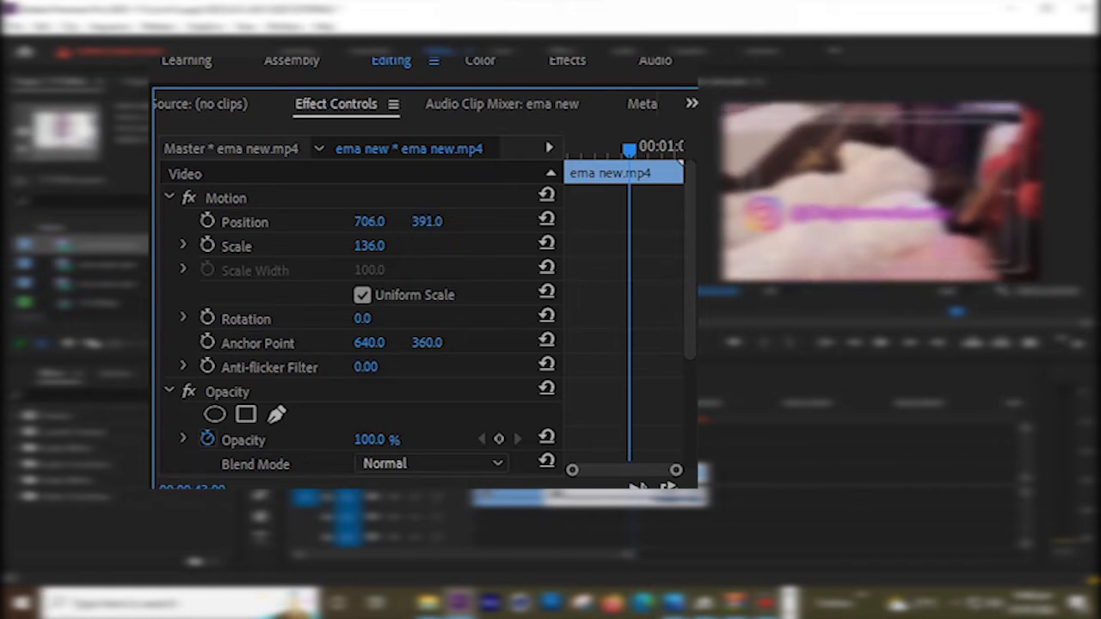
Animate the second clip's scale with a keyframe of 136 at its start and a smaller value near its end
drag(629, 149, 565, 148)
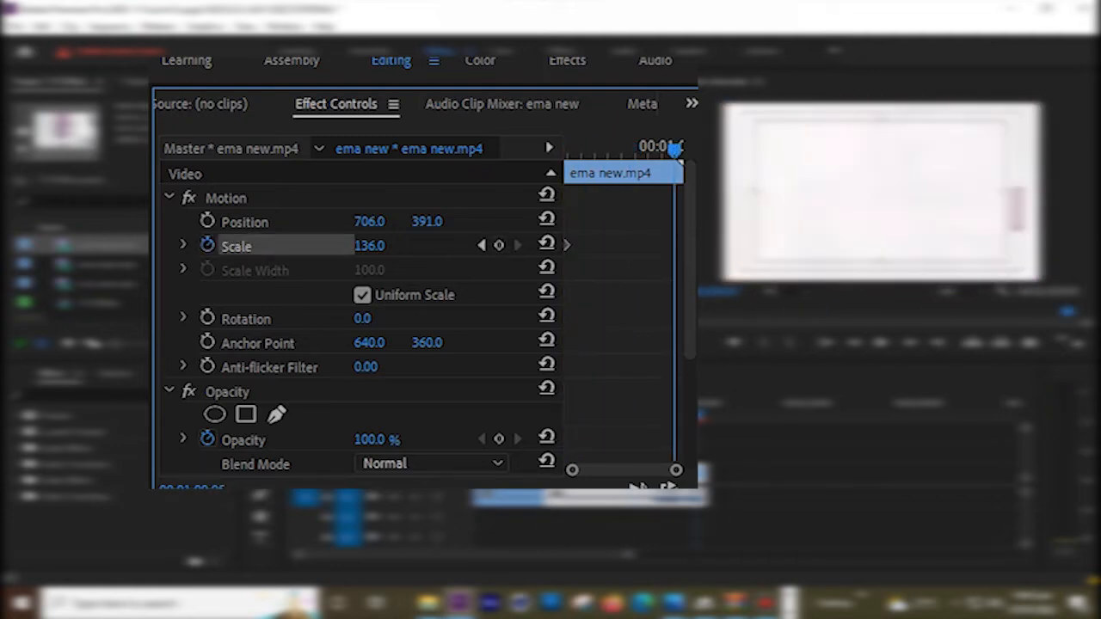
drag(370, 246, 343, 245)
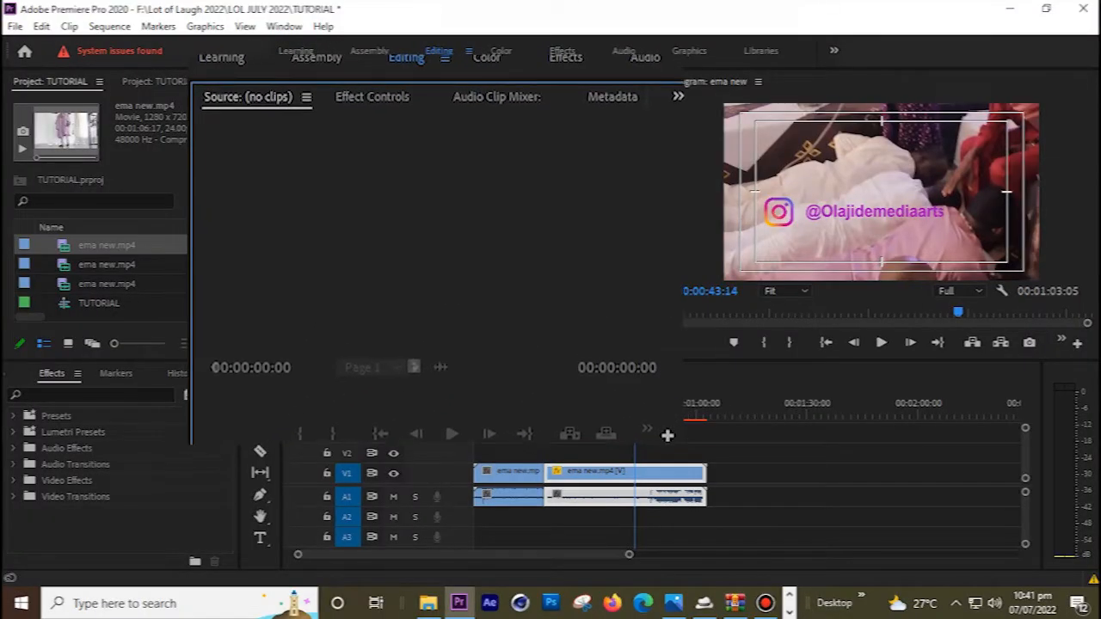
Preview the second ema new.mp4 project item in the Source monitor and play back the ema new sequence
double_click(64, 264)
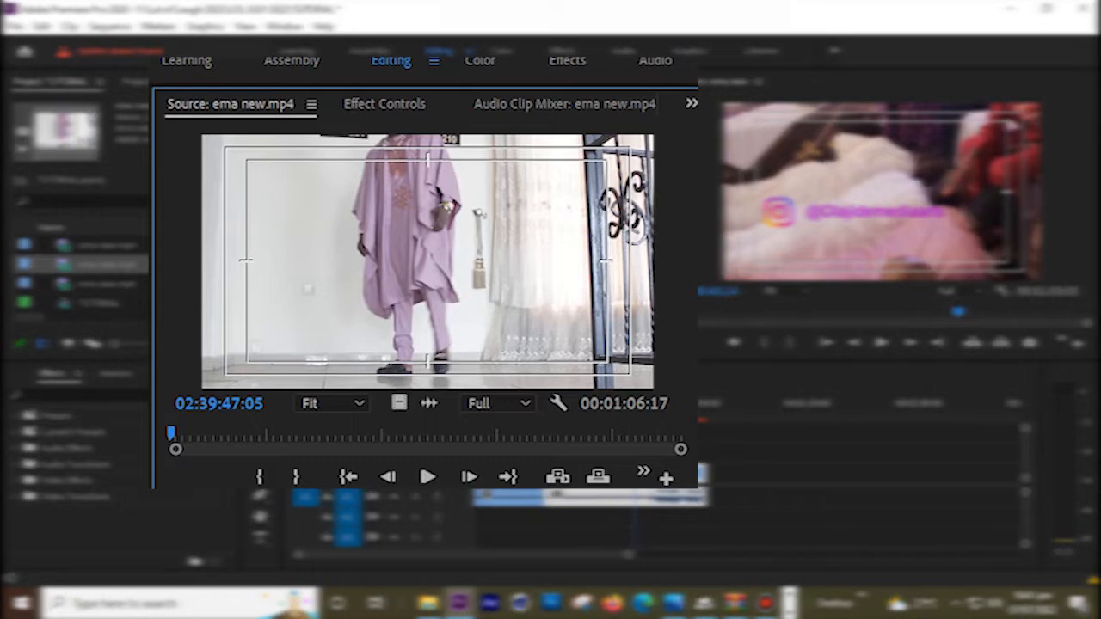
drag(172, 432, 482, 433)
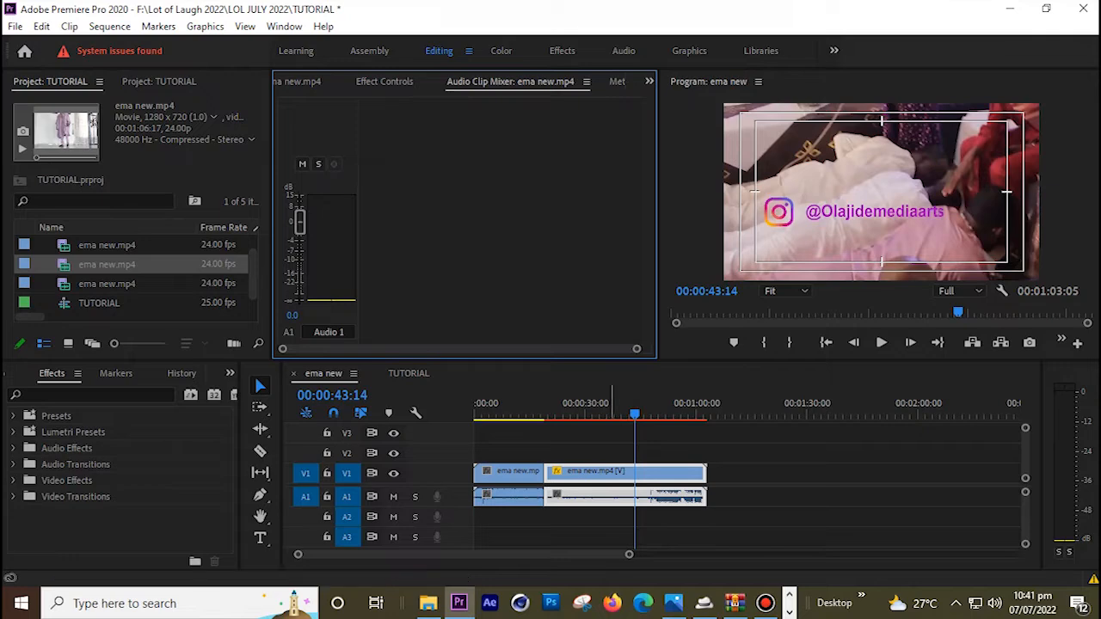
click(600, 413)
key(space)
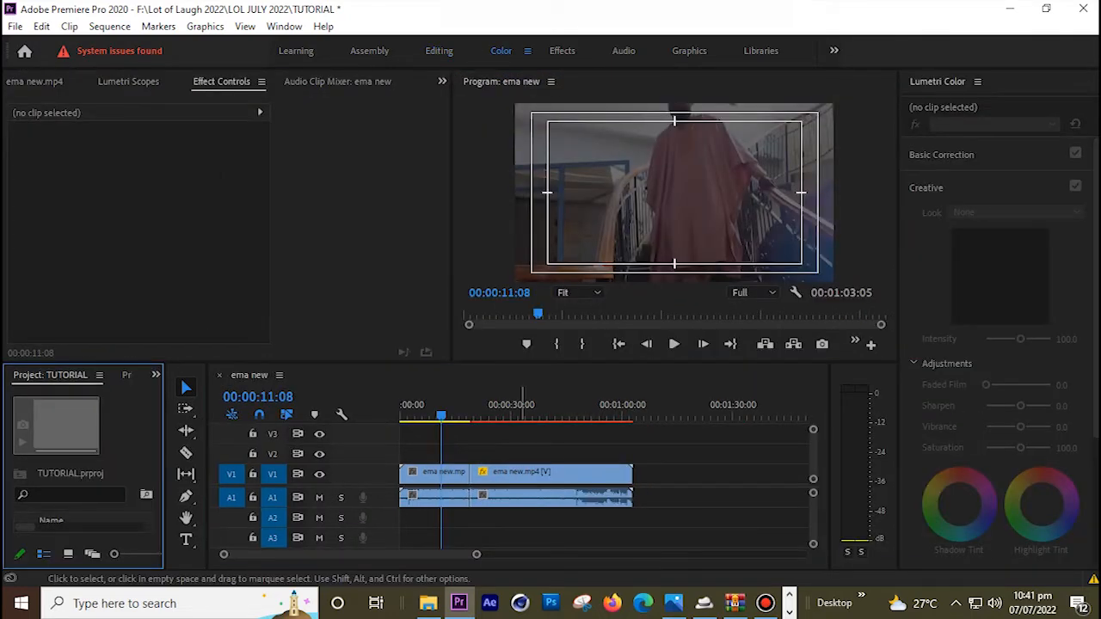
Tint the second clip's shadows toward red and its highlights toward green with Lumetri Color, using the frame at 00:00:26:09
drag(453, 404, 496, 406)
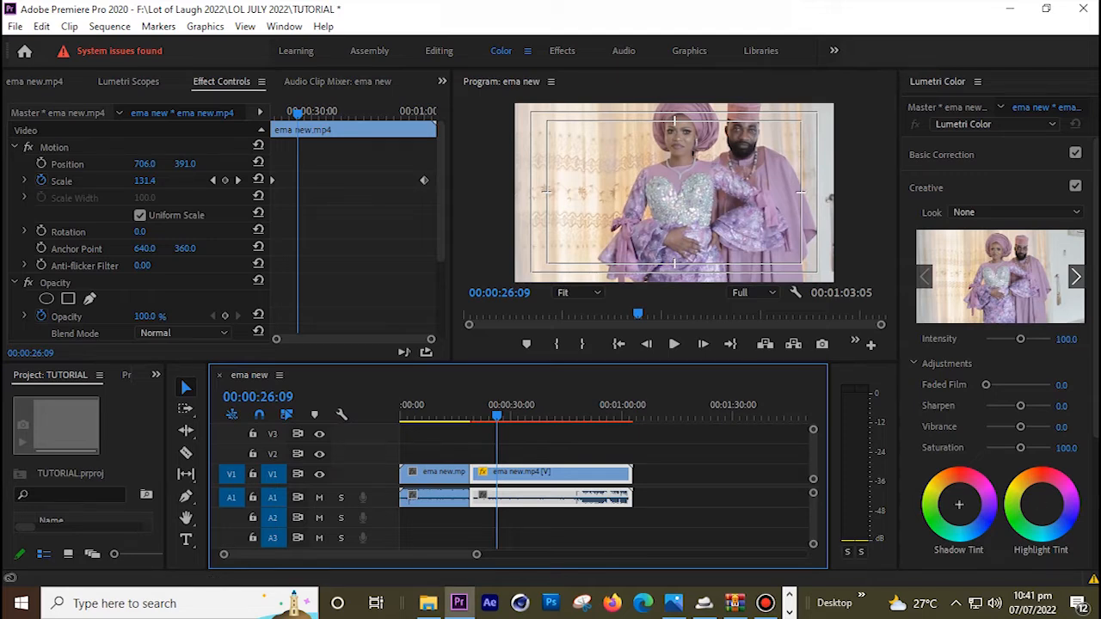
drag(959, 505, 956, 483)
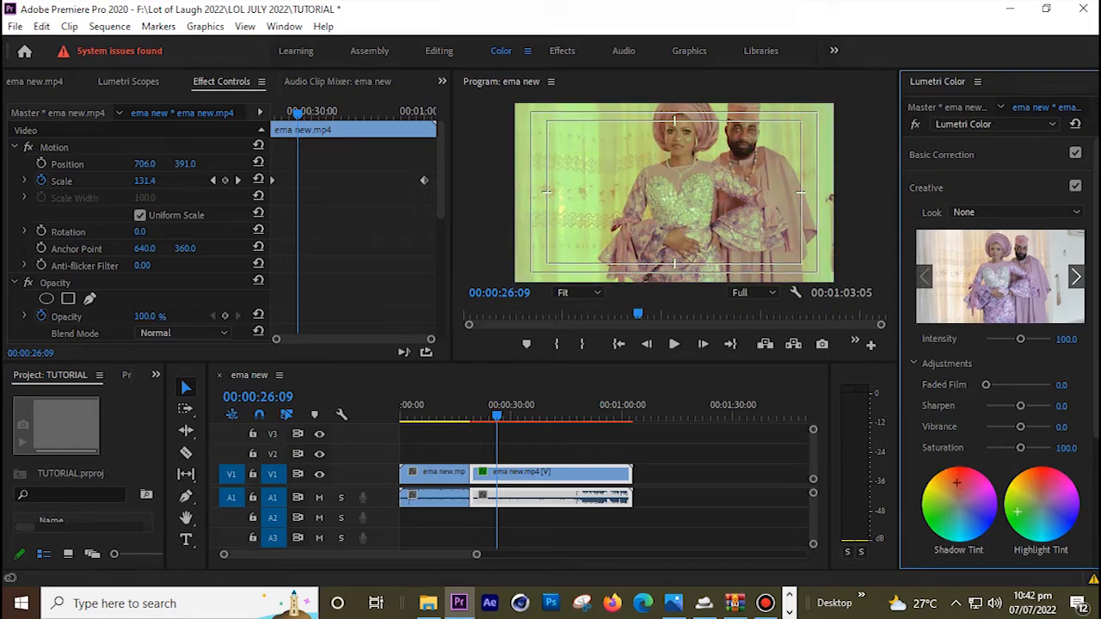
Examine the available effects in the Effects workspace, including Filmstocks presets, Crossfade audio transitions and Blur & Sharpen video effects
click(562, 51)
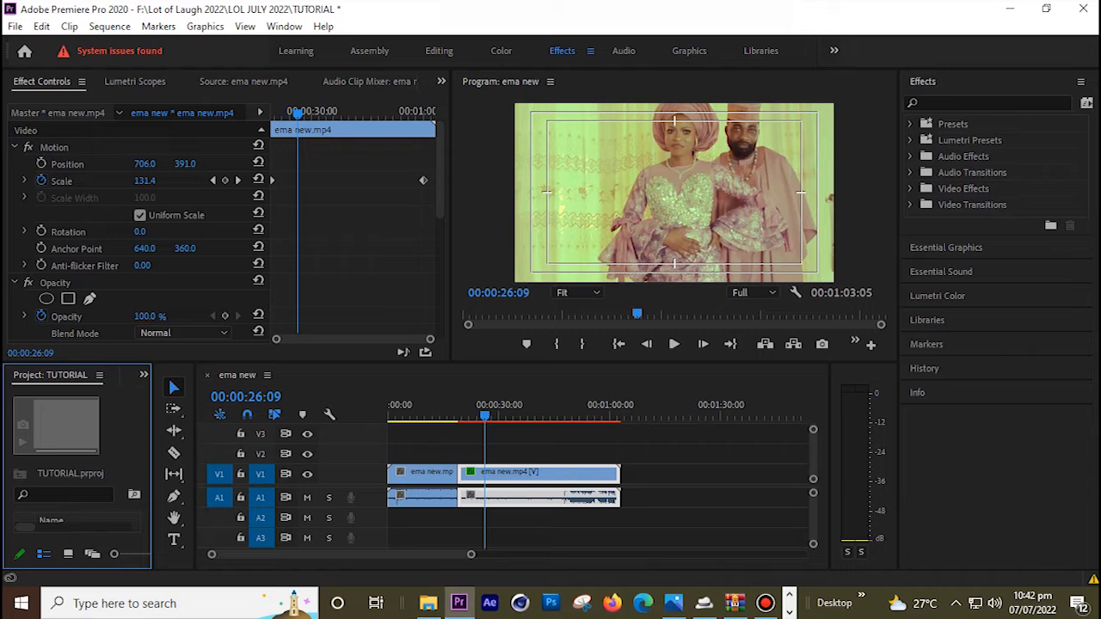
click(910, 140)
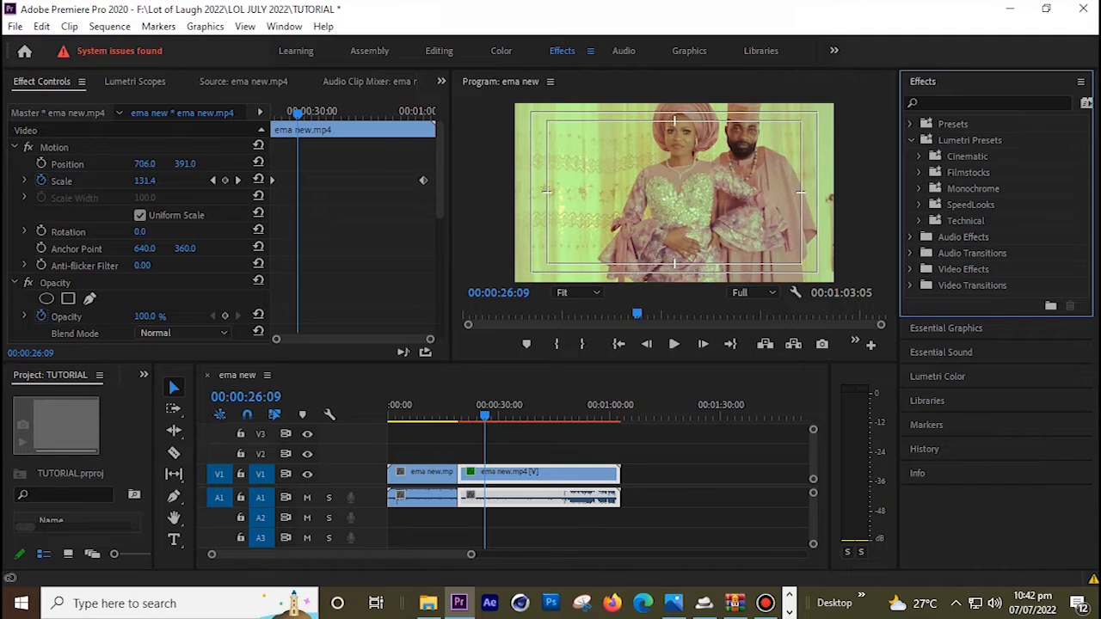
click(919, 172)
click(998, 187)
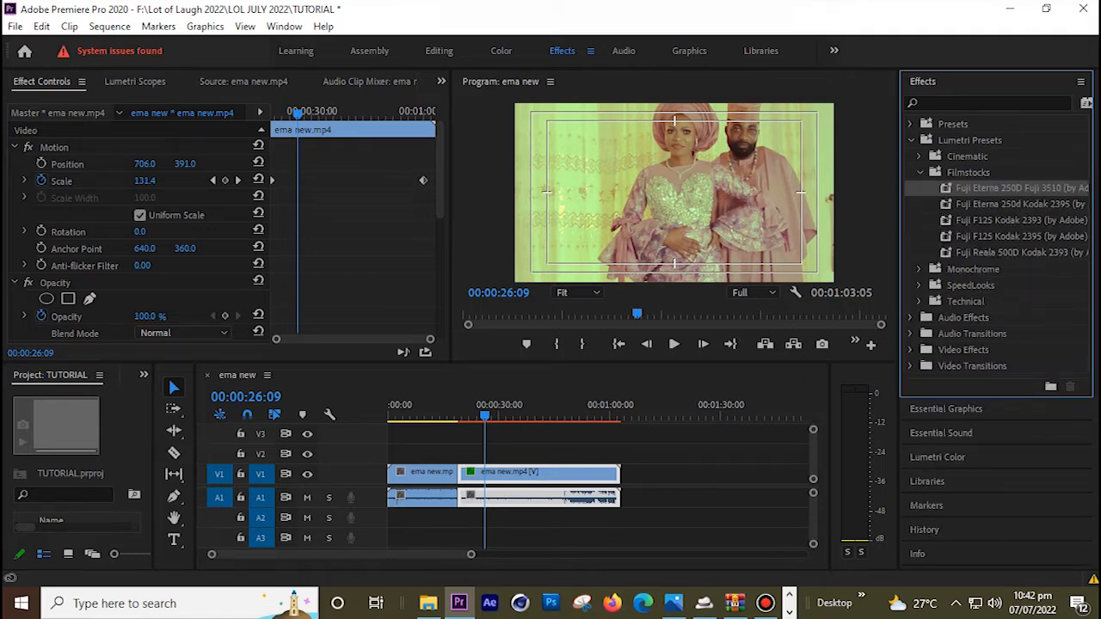
click(910, 333)
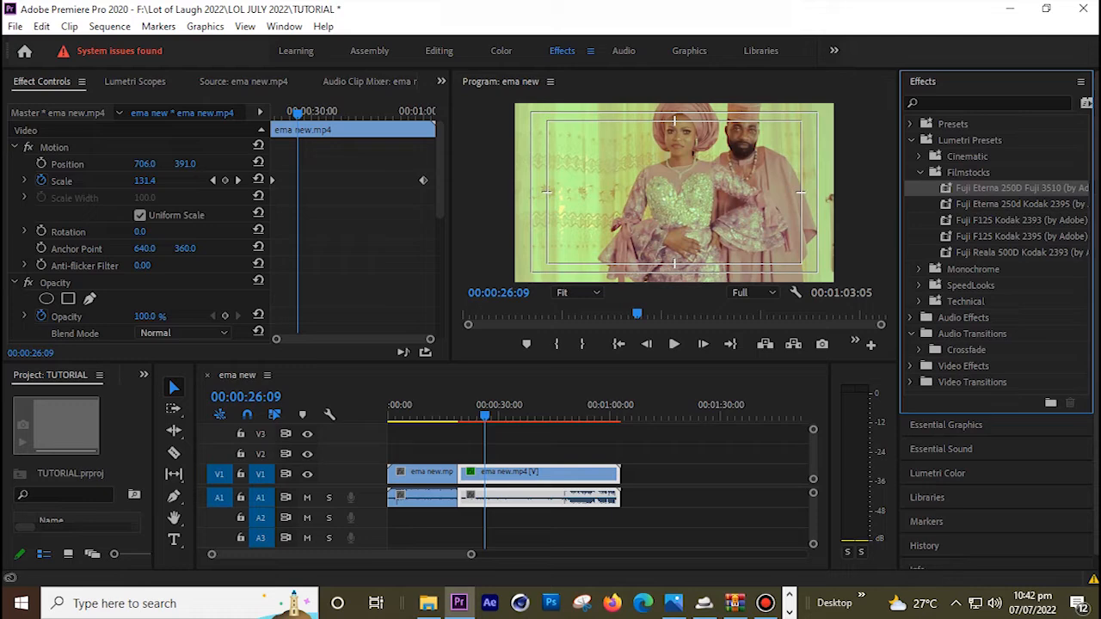
click(919, 349)
click(910, 414)
scroll(997, 344, down, 1)
click(920, 398)
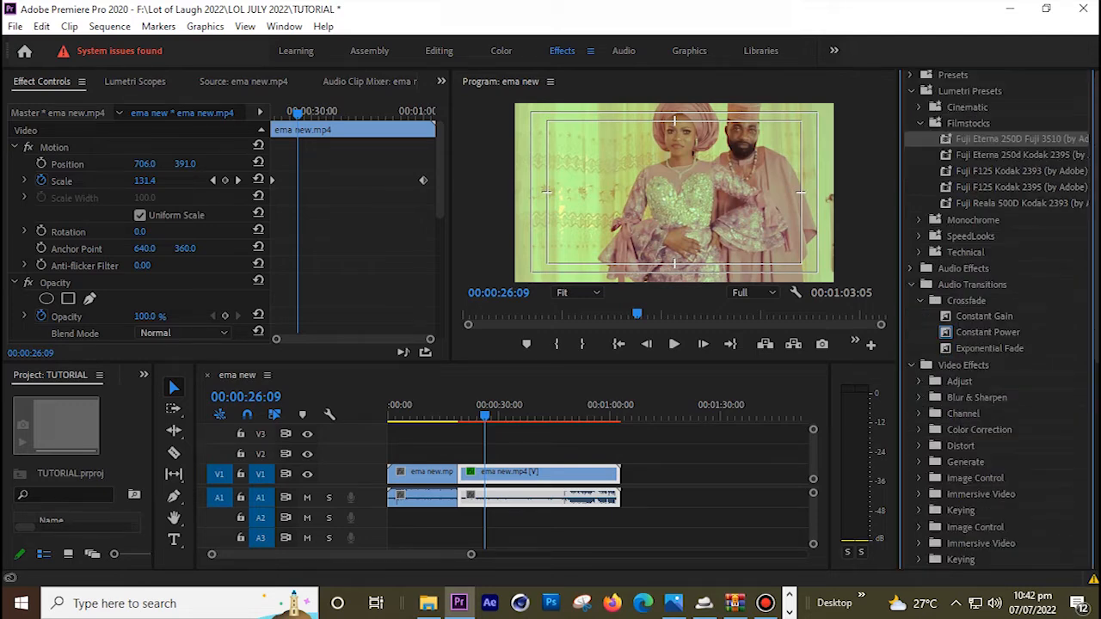
click(980, 413)
scroll(998, 344, down, 5)
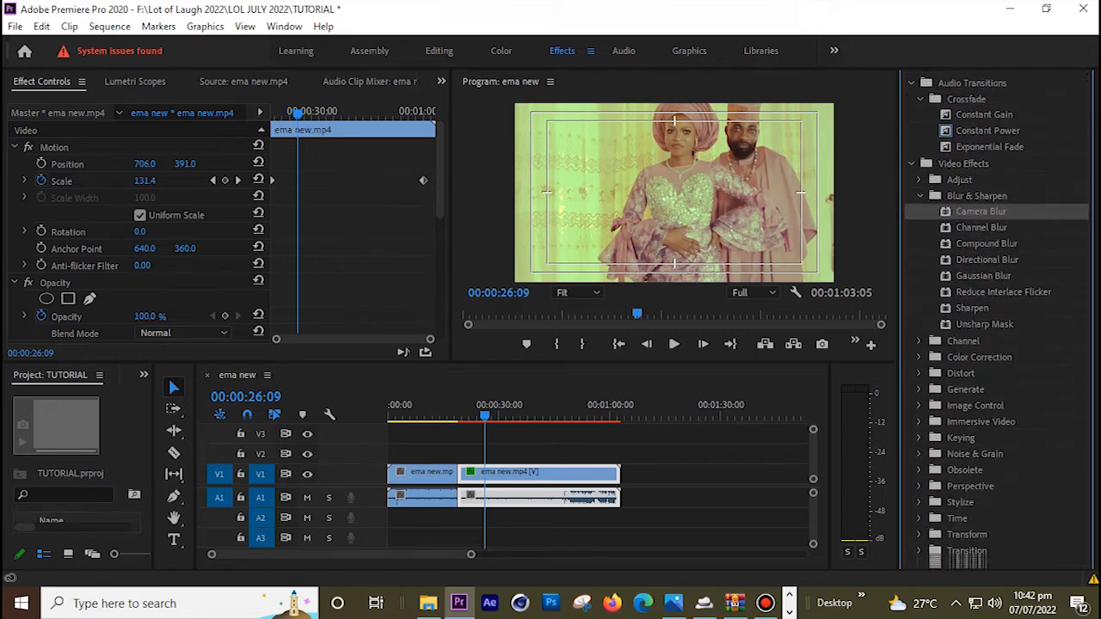
Switch to the Audio workspace and play the sequence from 00:00:32:12 to check its sound levels
click(624, 50)
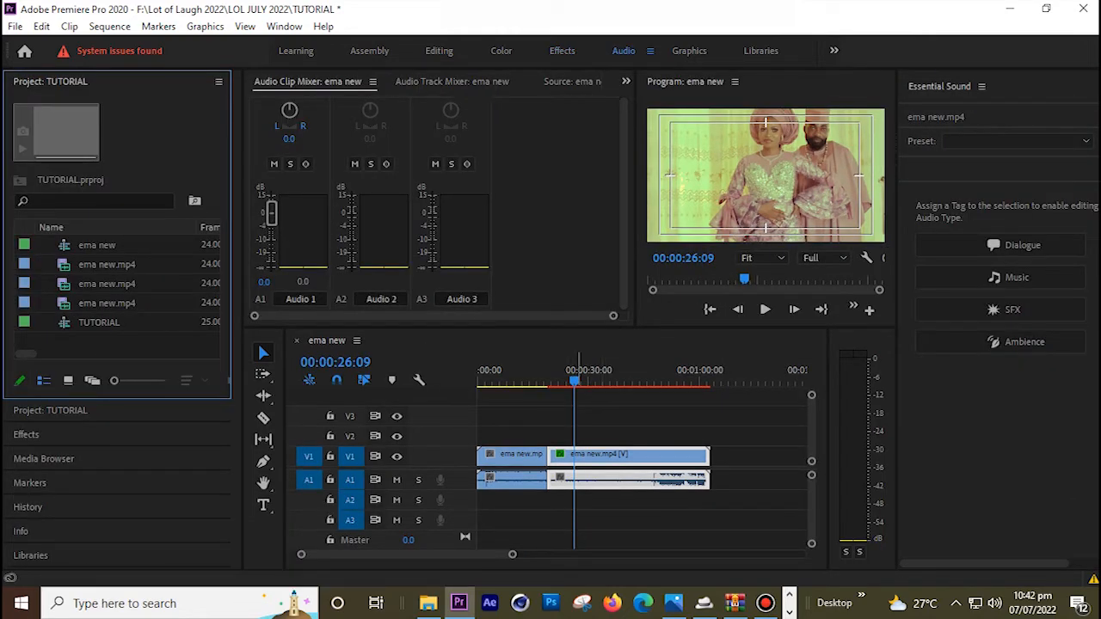
drag(575, 381, 598, 380)
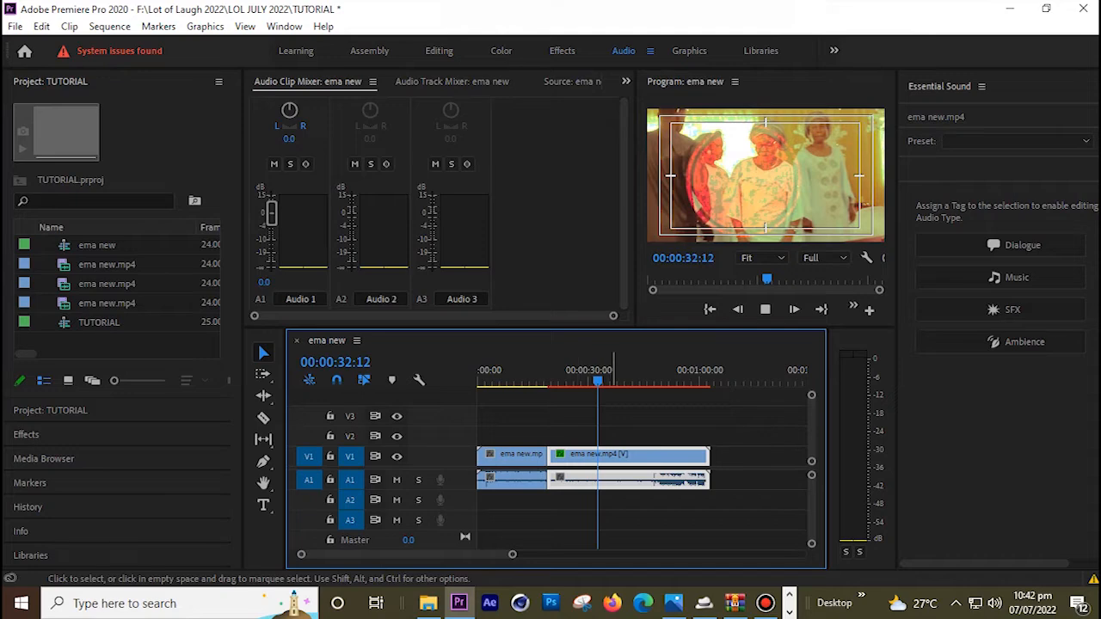
key(space)
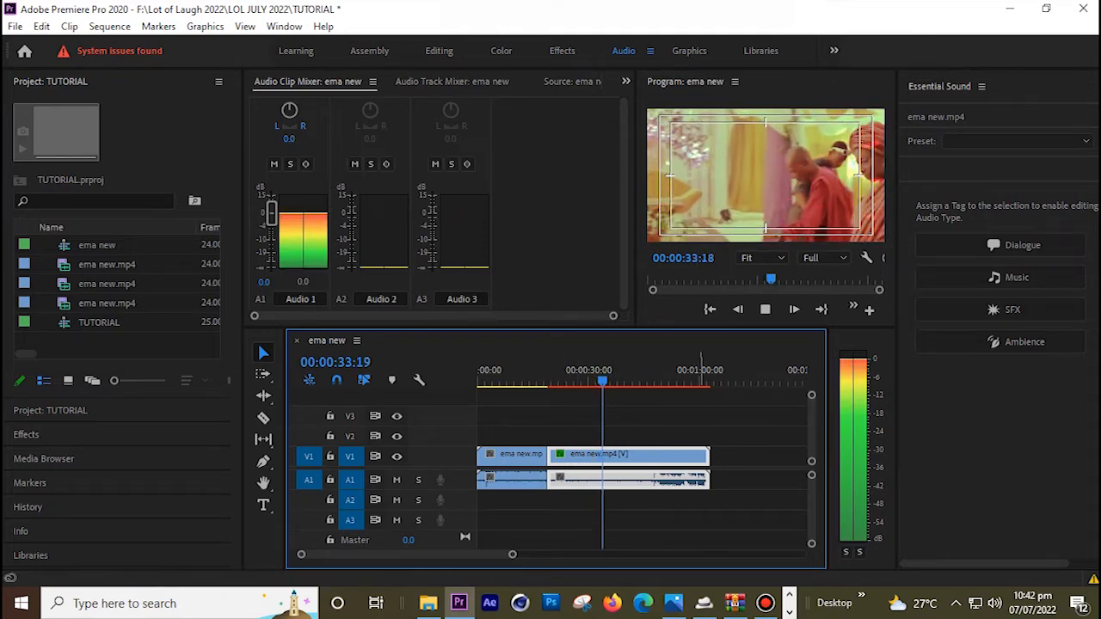
key(space)
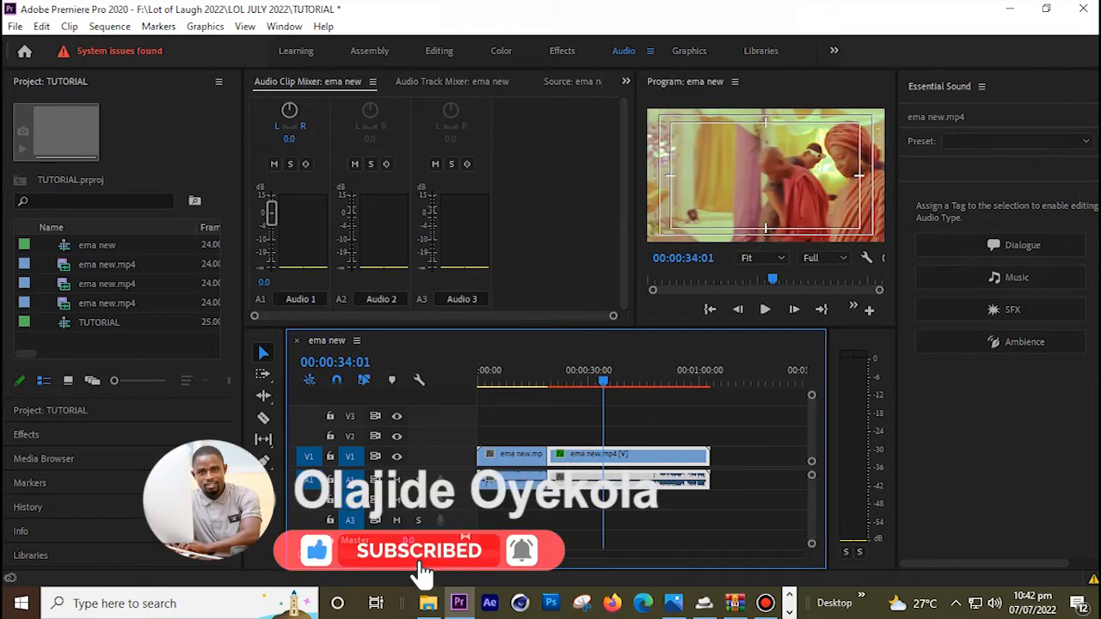
Add the Bold Broadcast Caption template from the Graphics workspace to track V2 at 00:00:34:01, accepting the font substitution
click(689, 51)
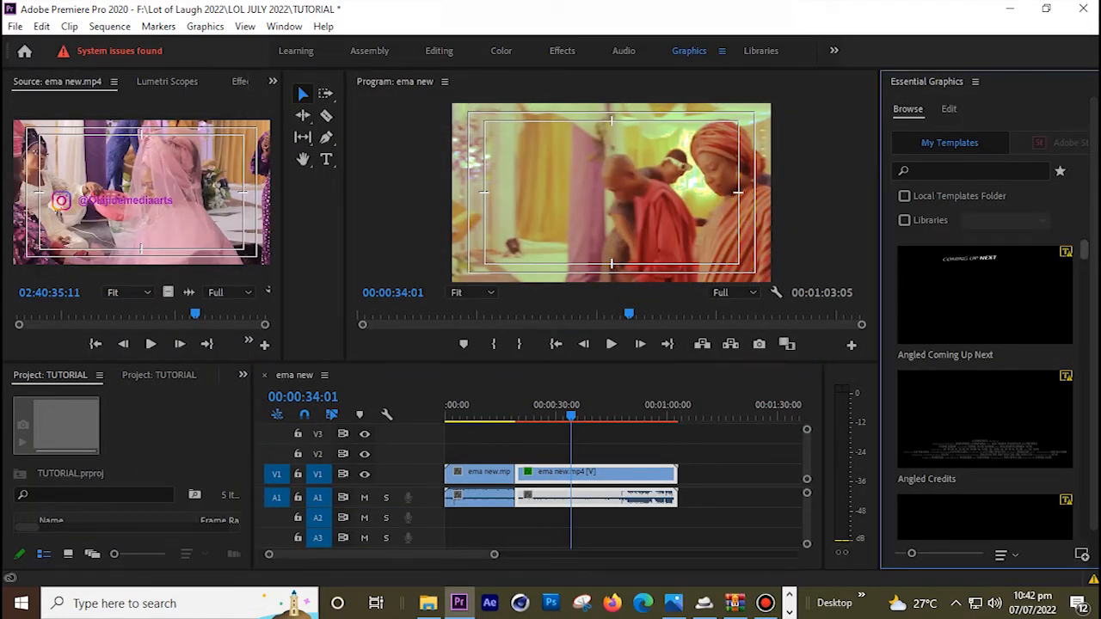
scroll(985, 387, down, 3)
scroll(984, 387, down, 5)
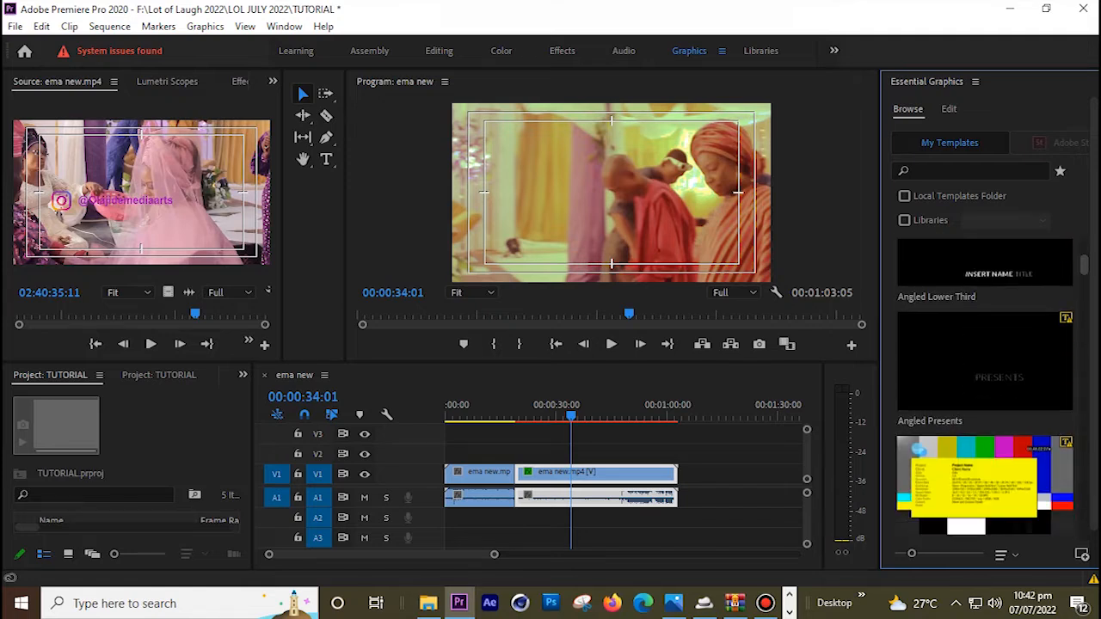
scroll(985, 387, down, 4)
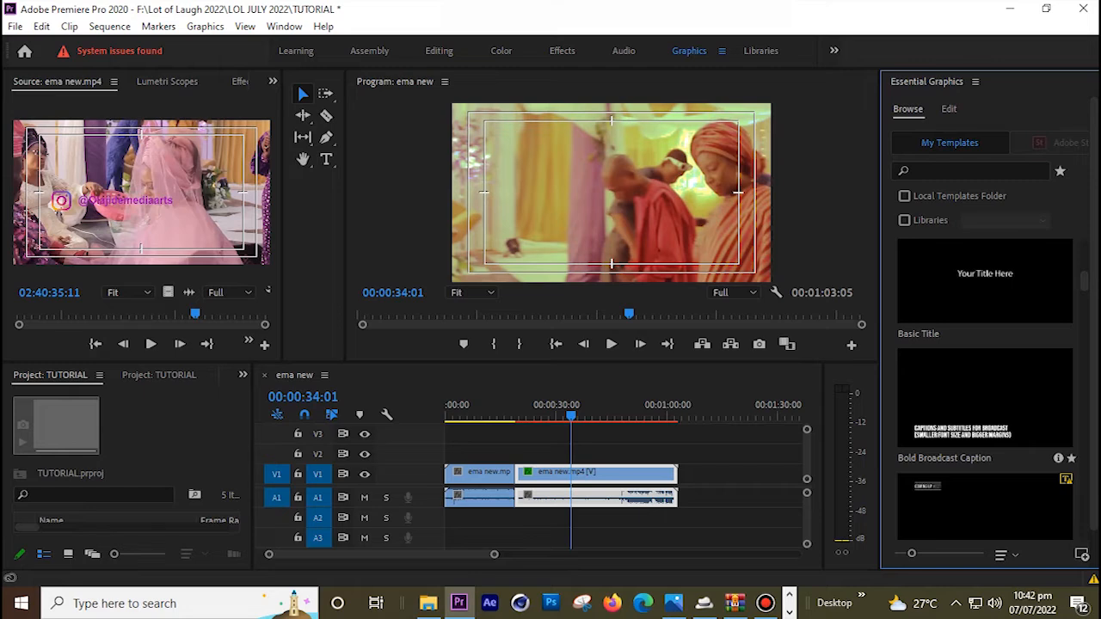
drag(985, 404, 580, 453)
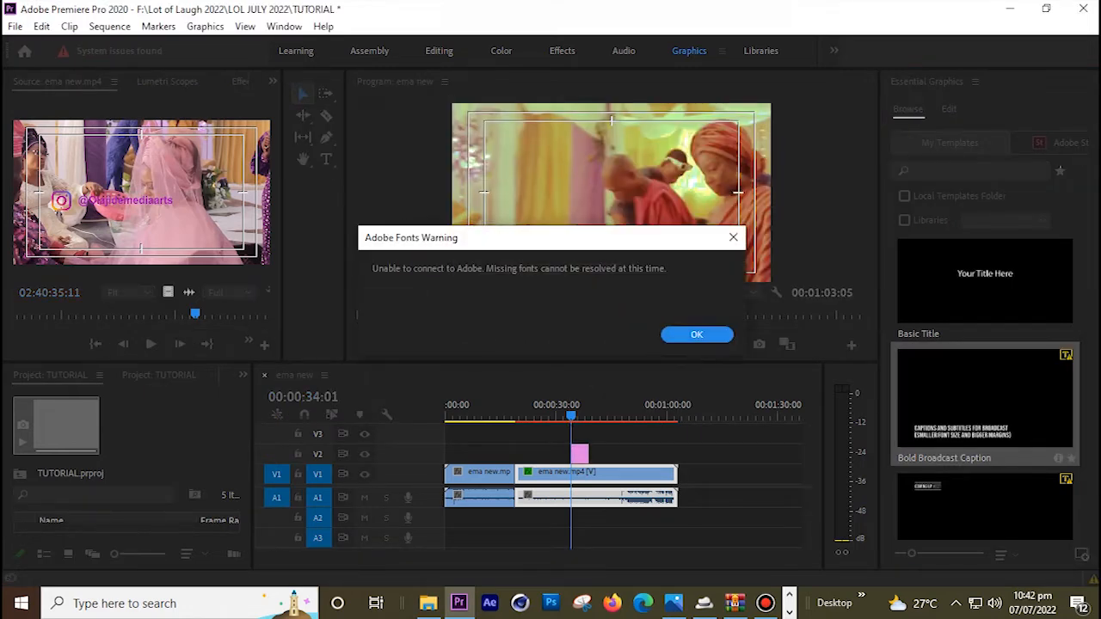
click(697, 335)
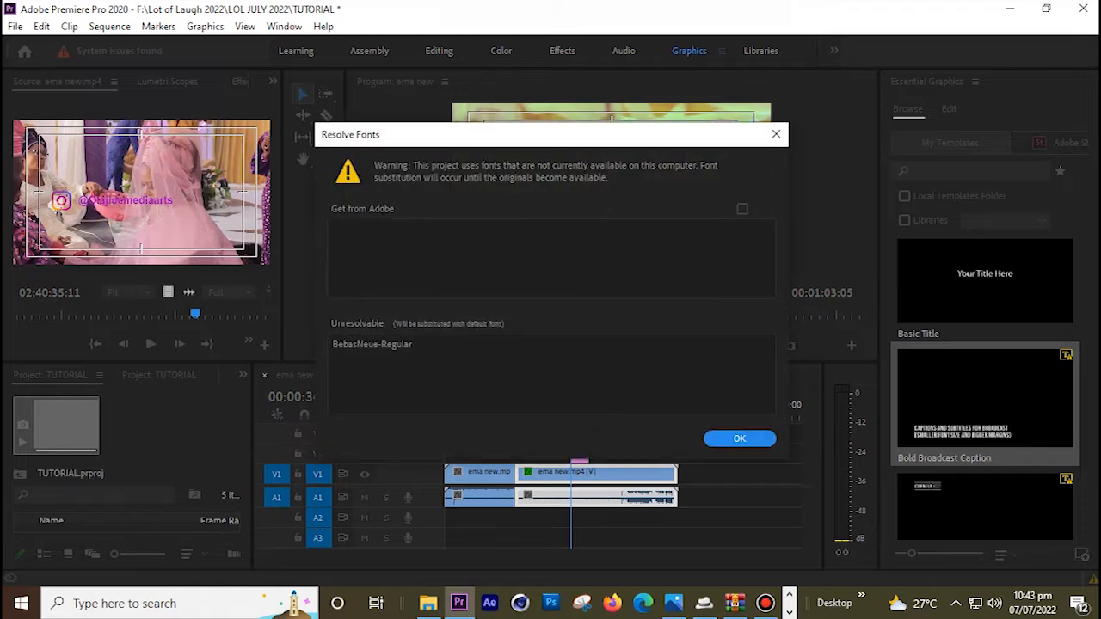
click(739, 438)
Replace the caption's placeholder text with "TO WHAT YOU WANT" at 00:00:37:07
drag(571, 416, 583, 416)
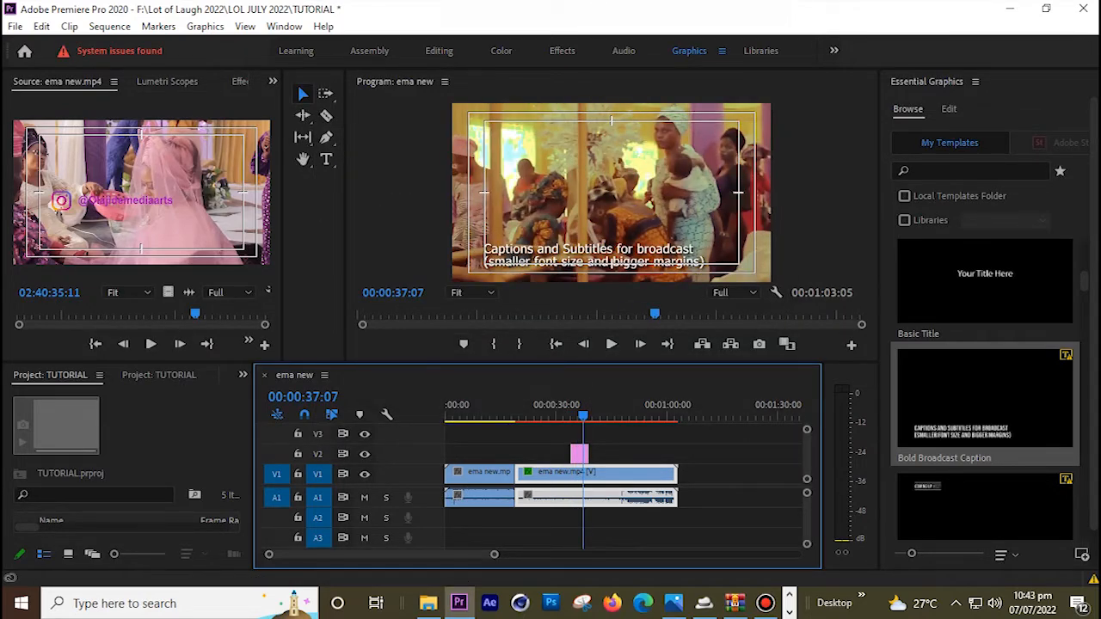
double_click(593, 254)
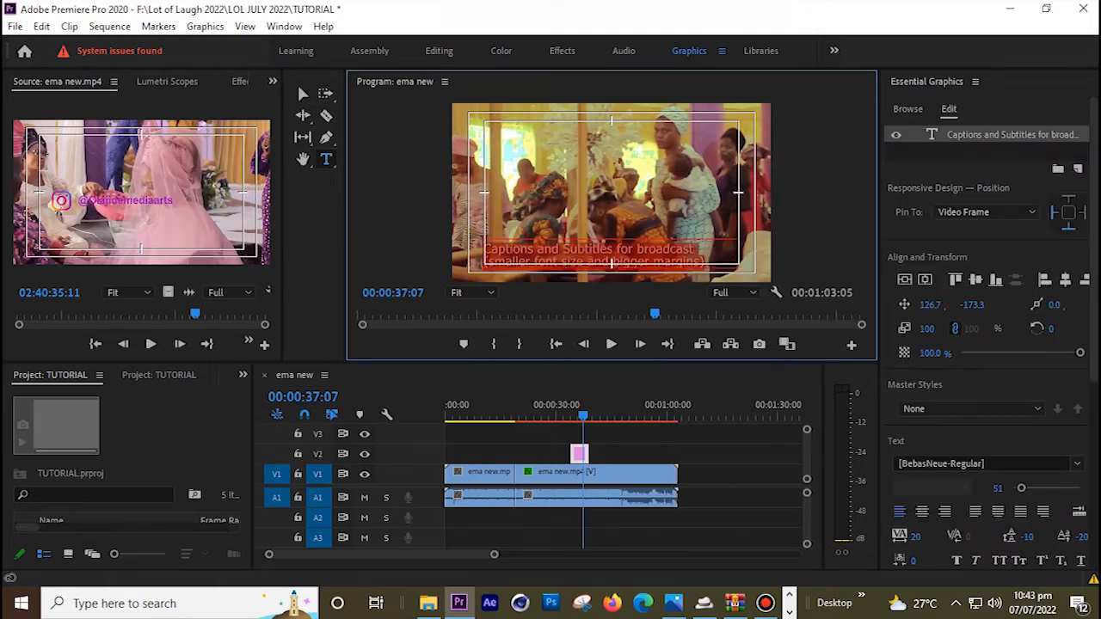
text(TO)
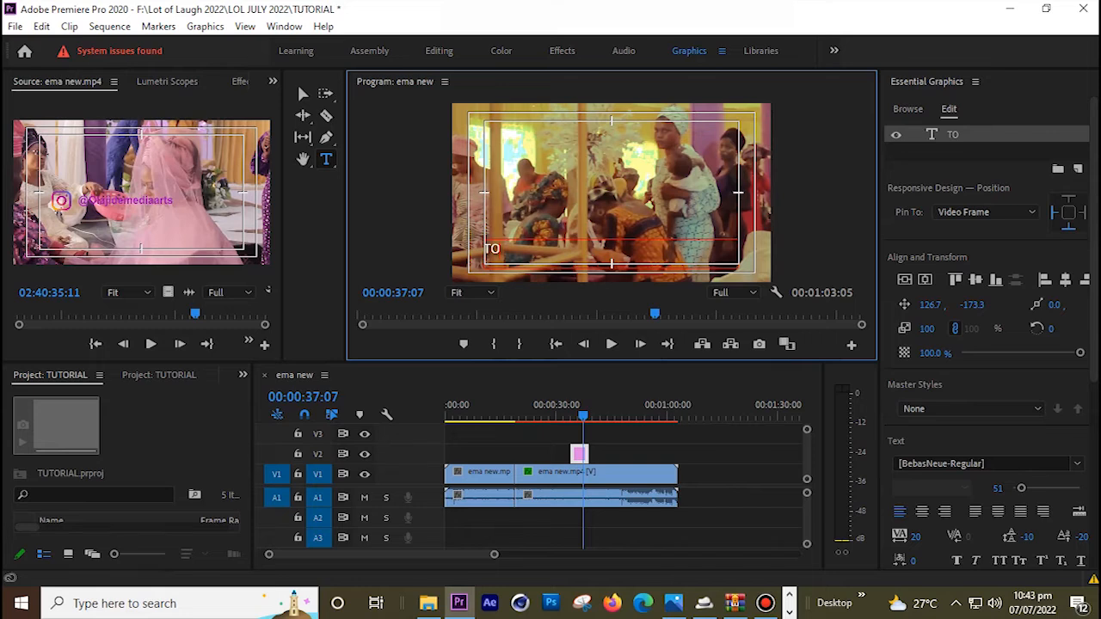
text( WA)
text(HAR)
key(BackSpace)
text(T YOU WANT)
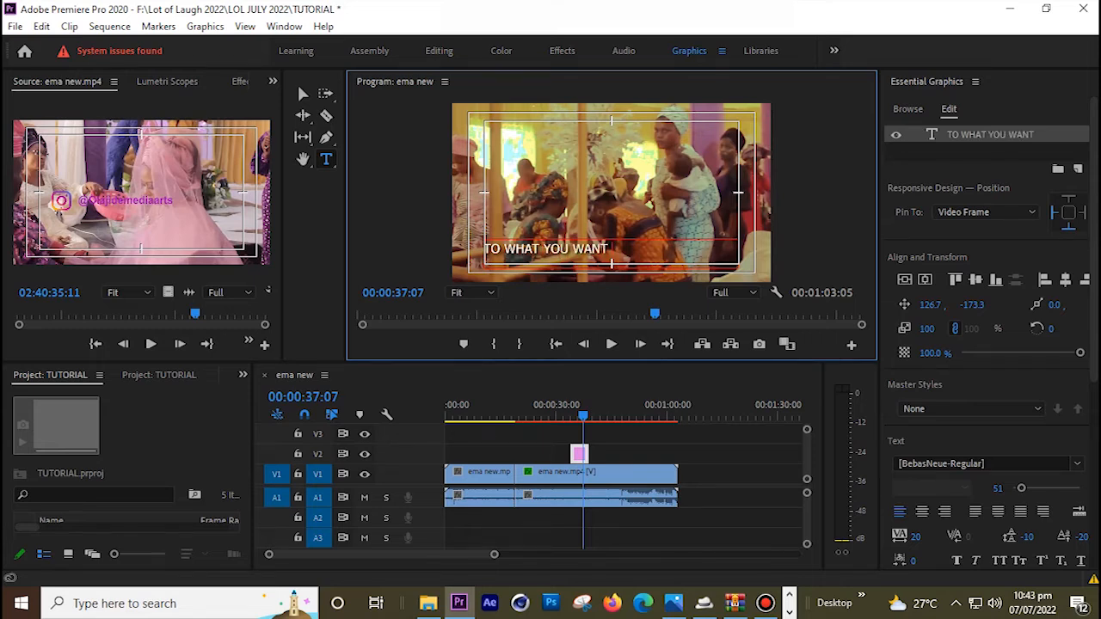
Extend the caption text to "TO WHAT YOU WANT WRITE" and set its opacity to 70.9% at 00:00:38:04
text( WRITE)
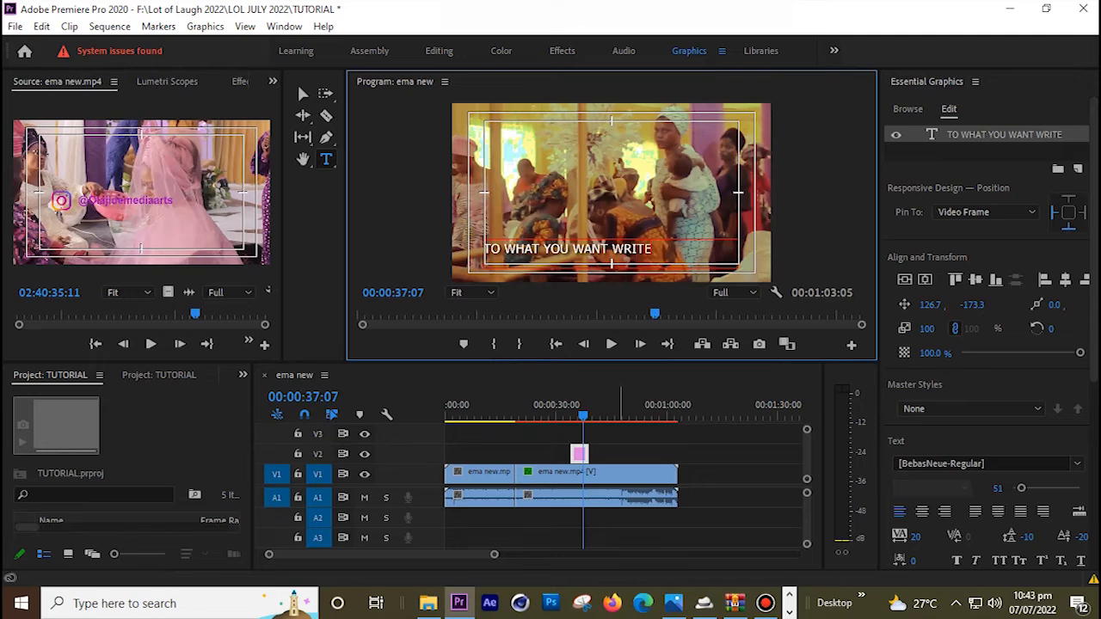
mouse_move(585, 404)
mouse_down()
mouse_move(566, 405)
mouse_move(586, 404)
mouse_up()
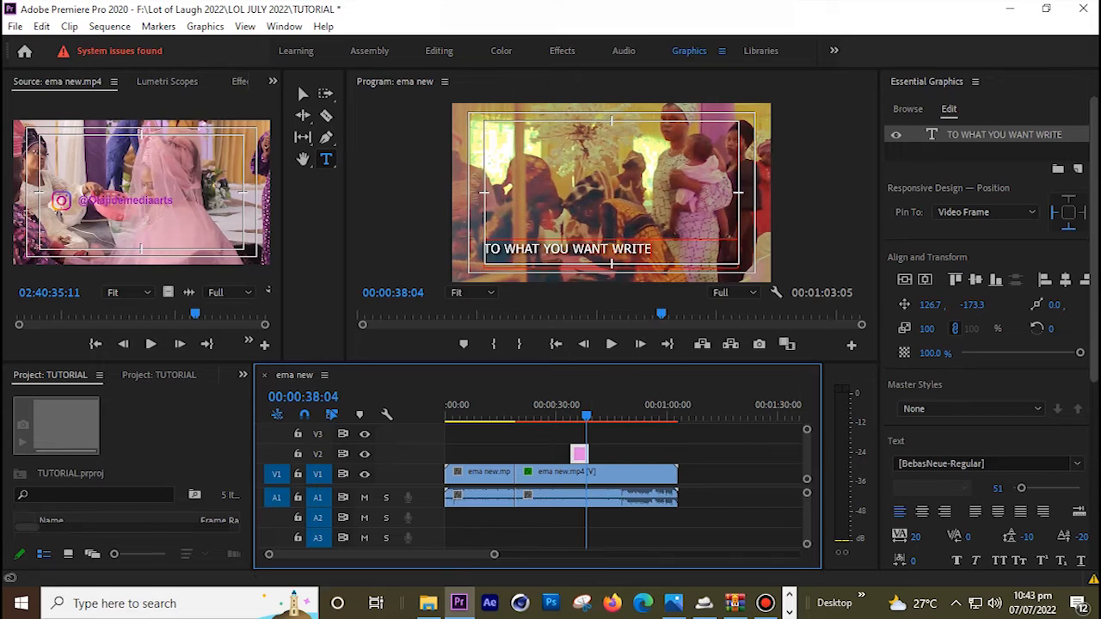
scroll(989, 344, down, 2)
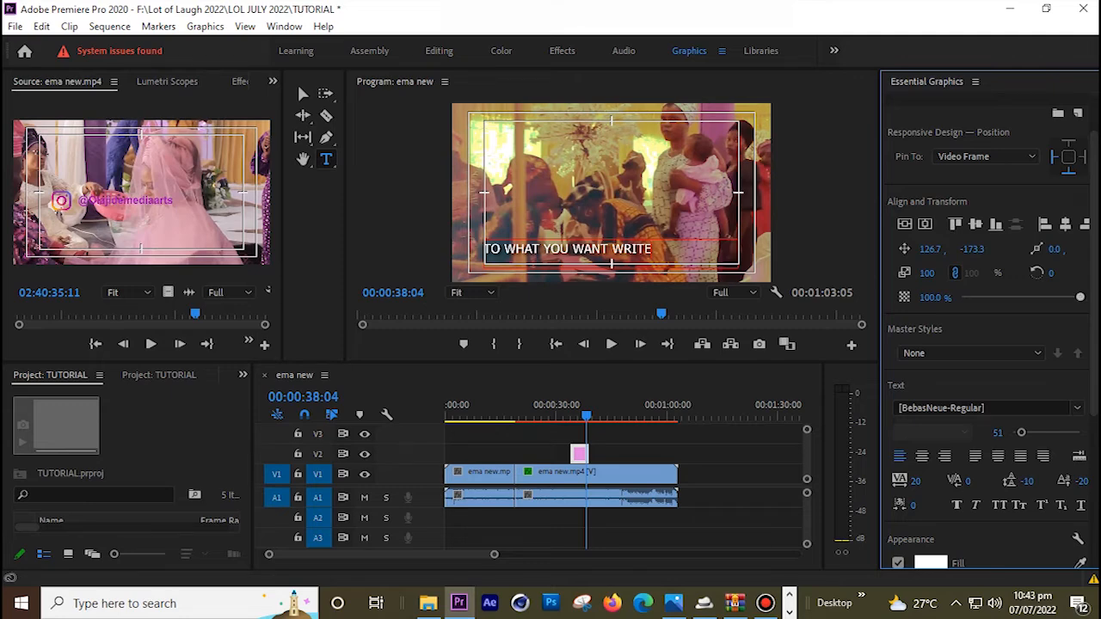
drag(1080, 297, 1048, 297)
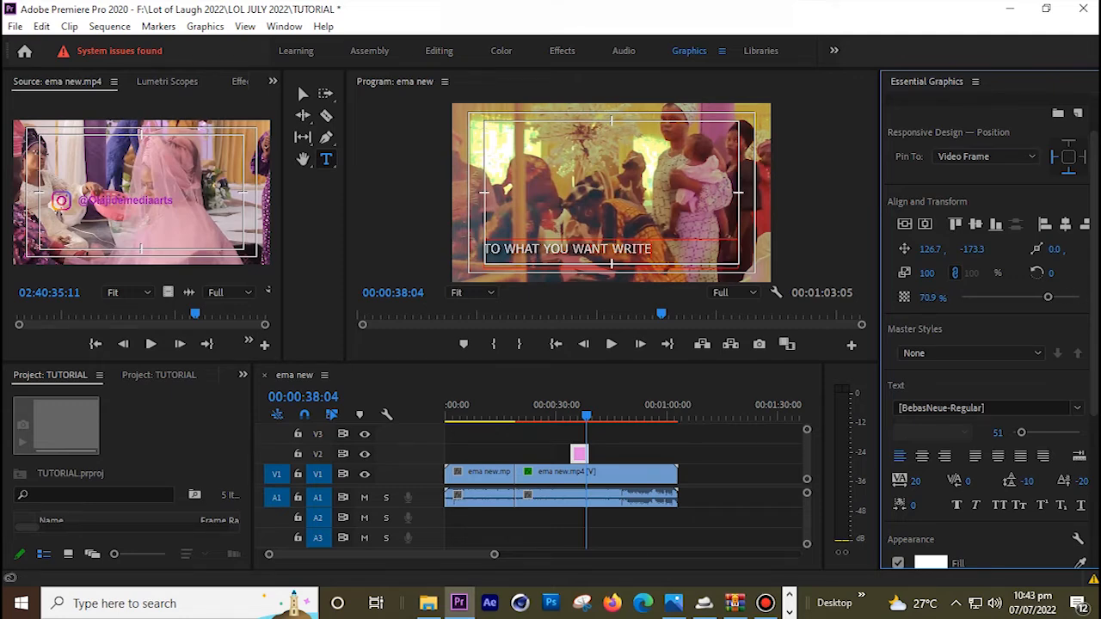
Set the caption's font to Berlin Sans FB Demi and its size to 101, and check it at 00:00:34:11
click(1077, 408)
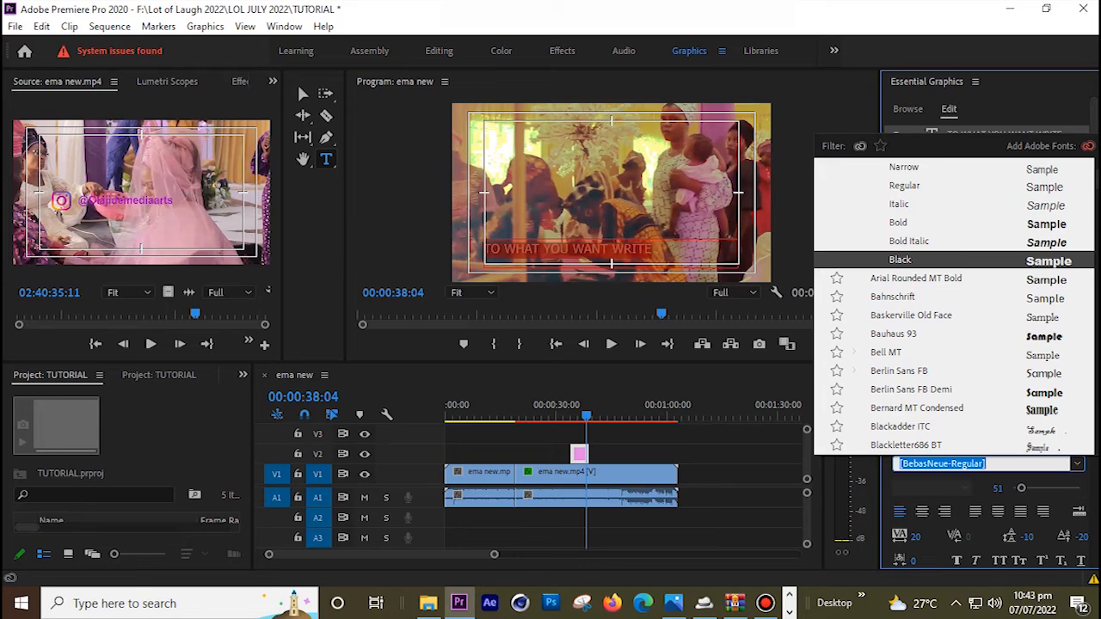
click(915, 278)
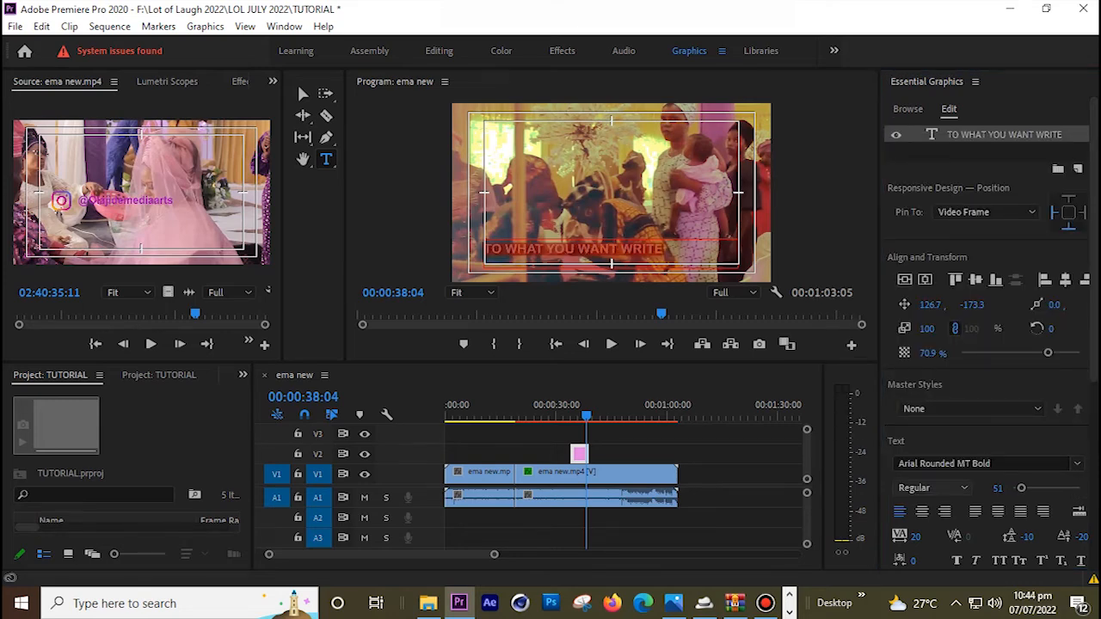
click(932, 488)
click(1000, 463)
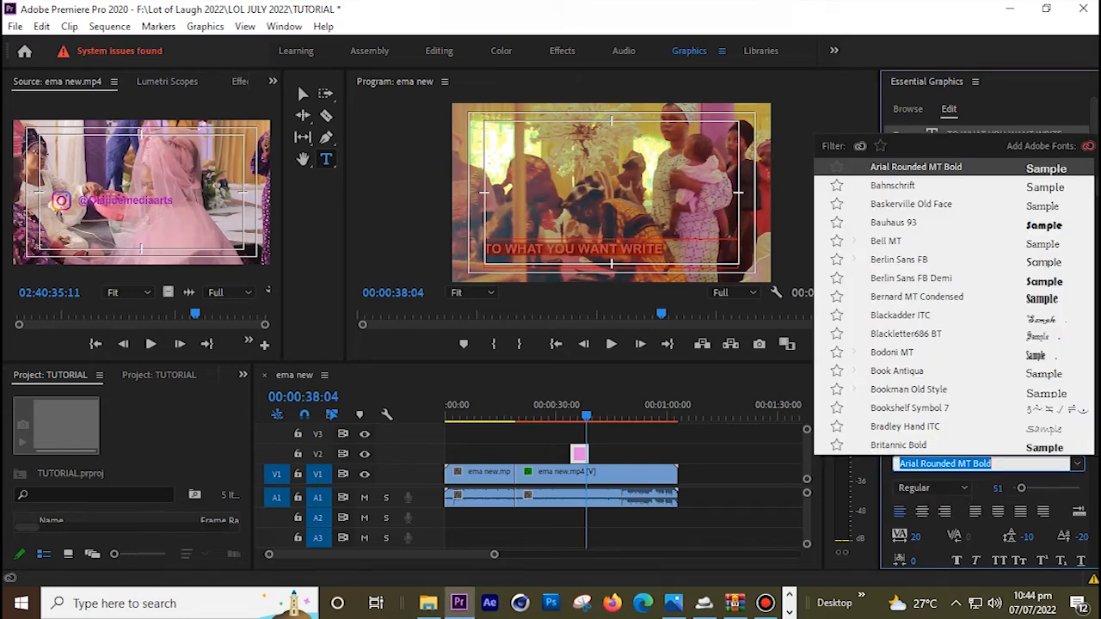
click(911, 278)
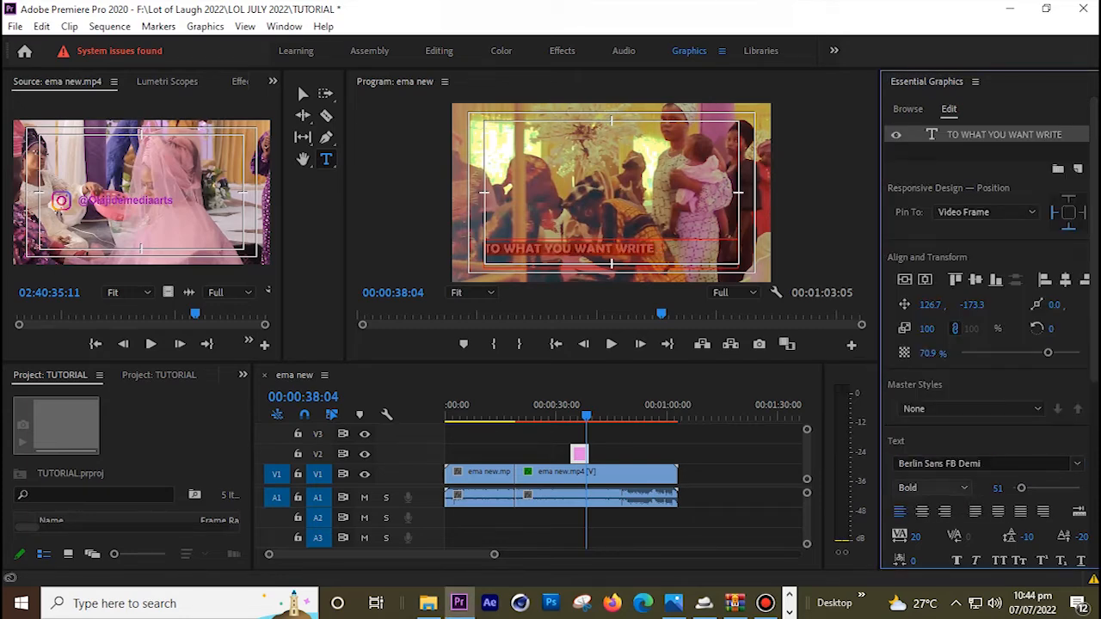
drag(1021, 488, 1029, 487)
scroll(985, 344, down, 1)
drag(516, 416, 514, 415)
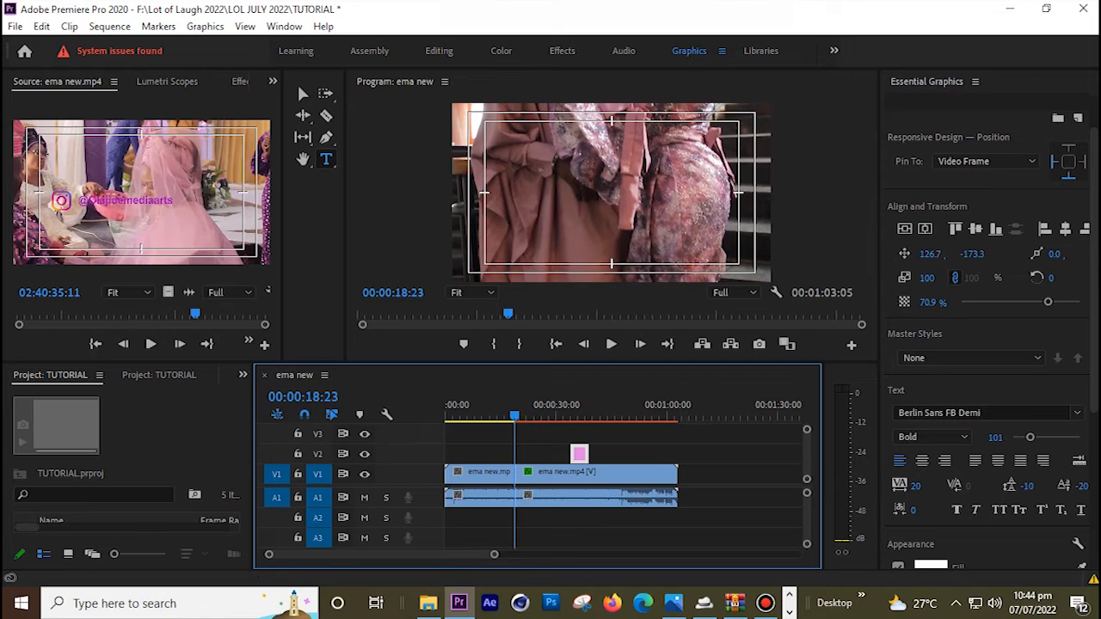
click(572, 411)
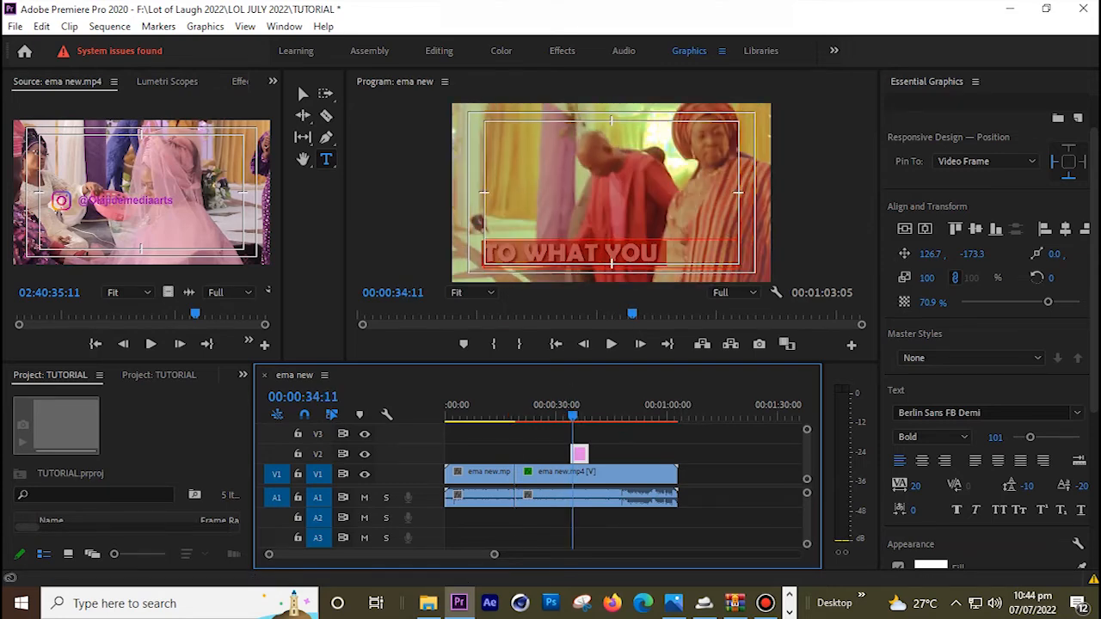
Switch to the Editing workspace, apply the Cube Spin transition at the cut on track V1, and play it back
click(438, 50)
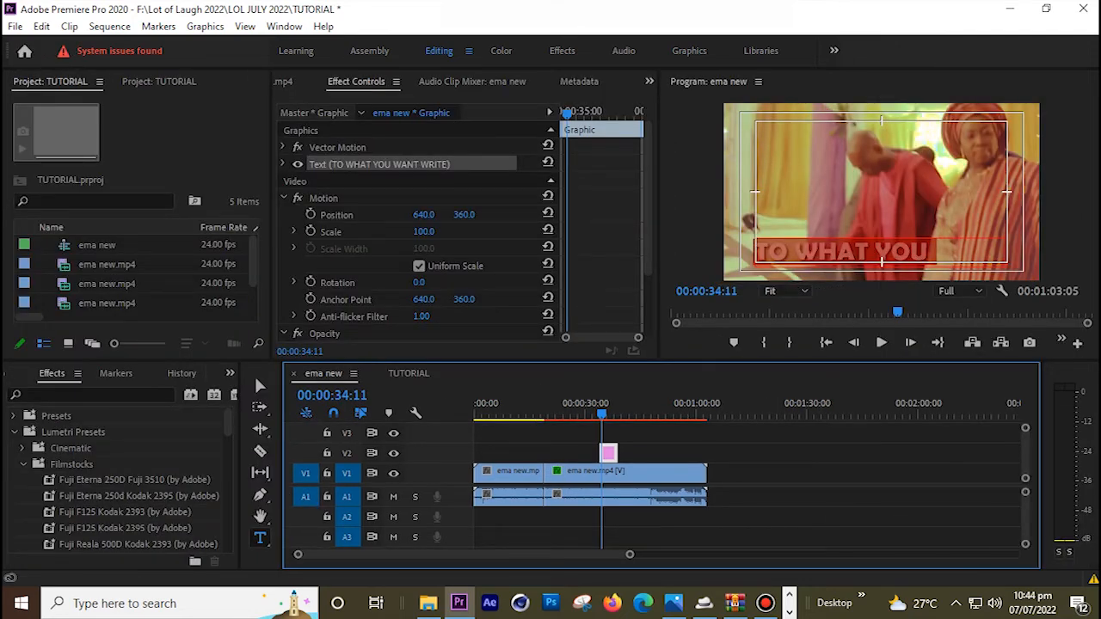
click(570, 411)
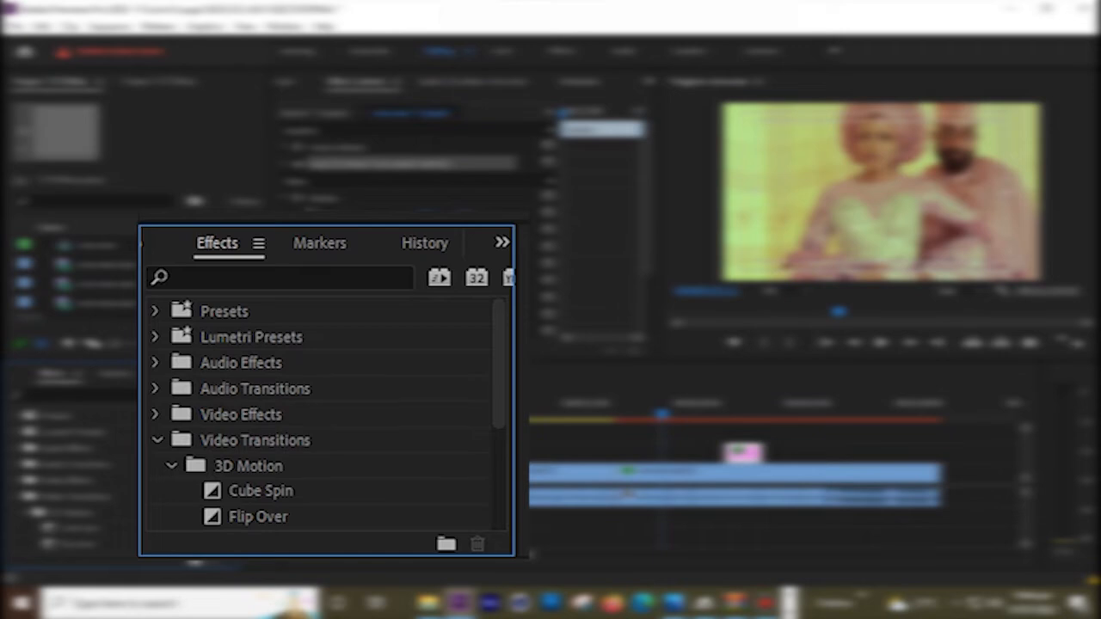
click(261, 491)
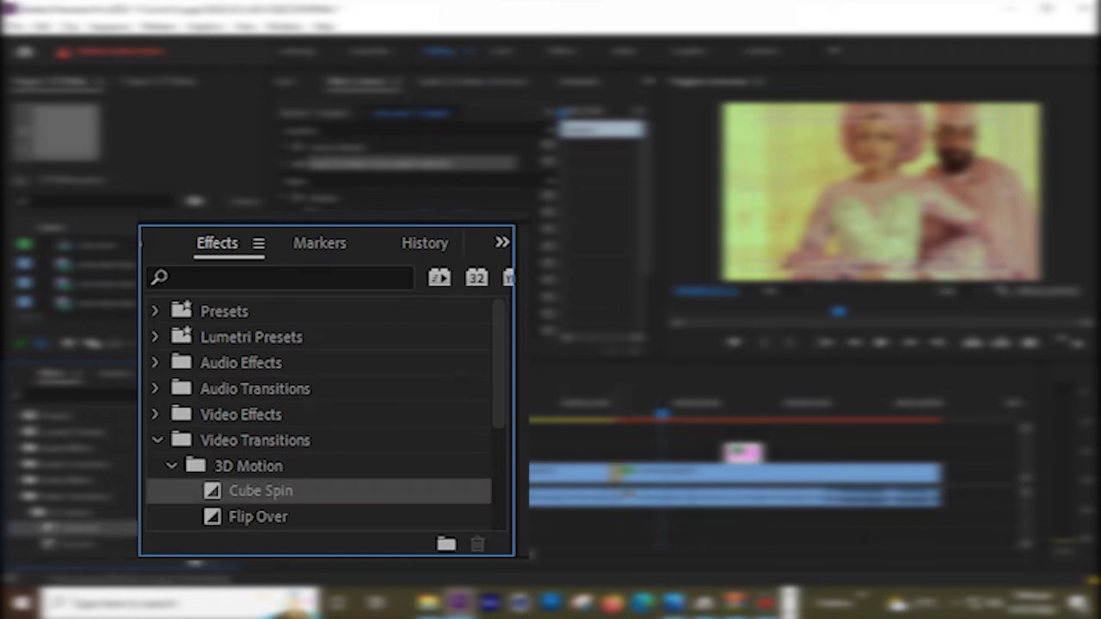
click(609, 405)
key(space)
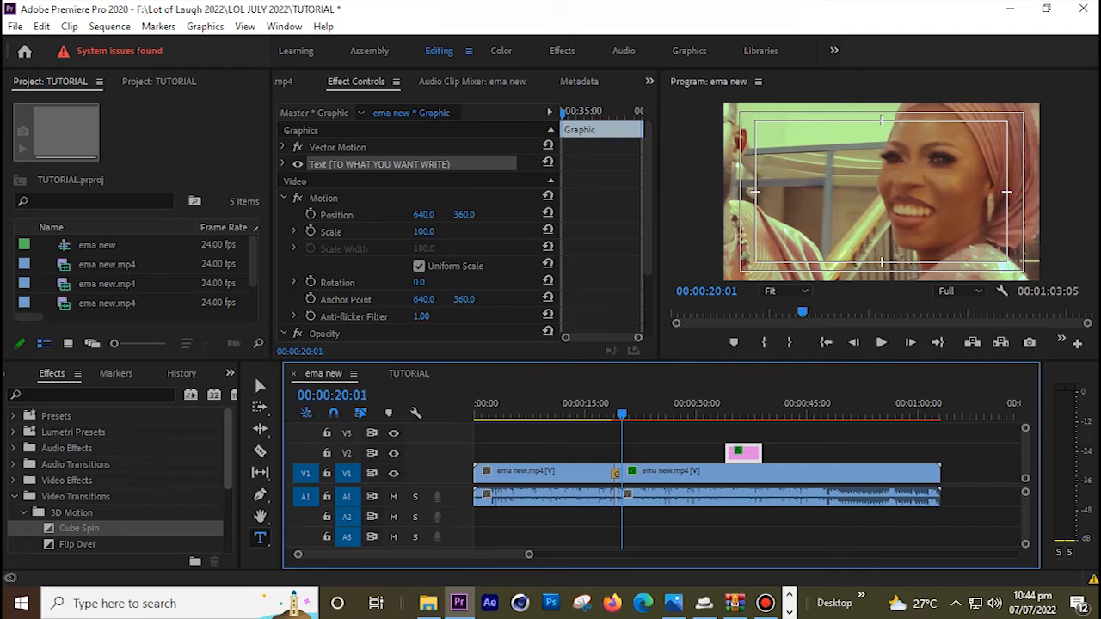
Replace the transition at the V1 cut with Film Dissolve and play across it
scroll(121, 482, down, 2)
scroll(121, 482, down, 1)
click(22, 456)
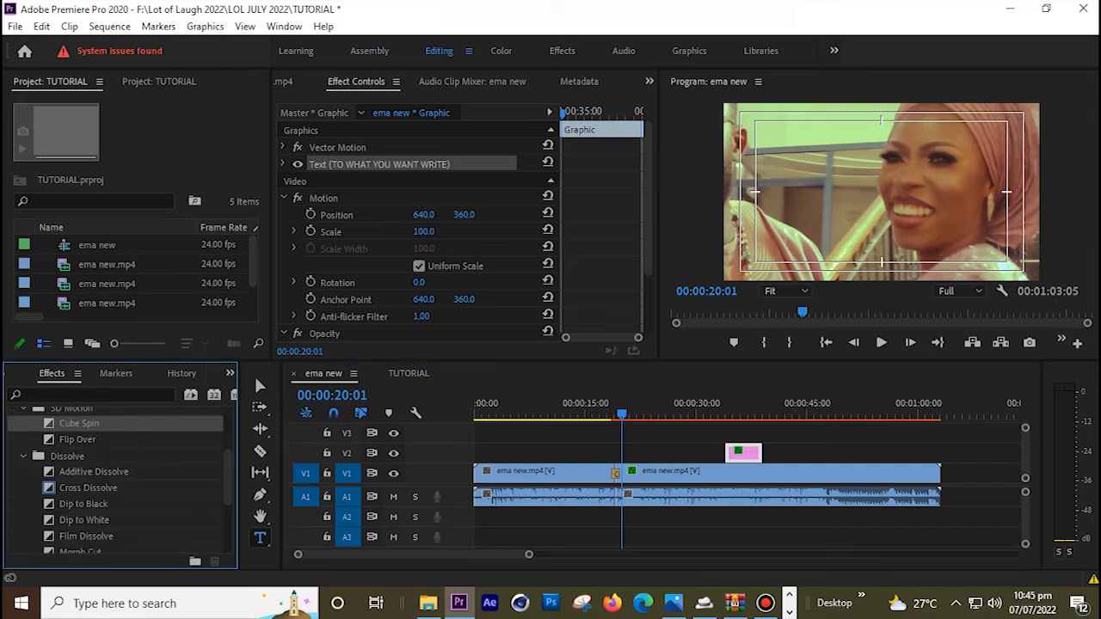
click(86, 536)
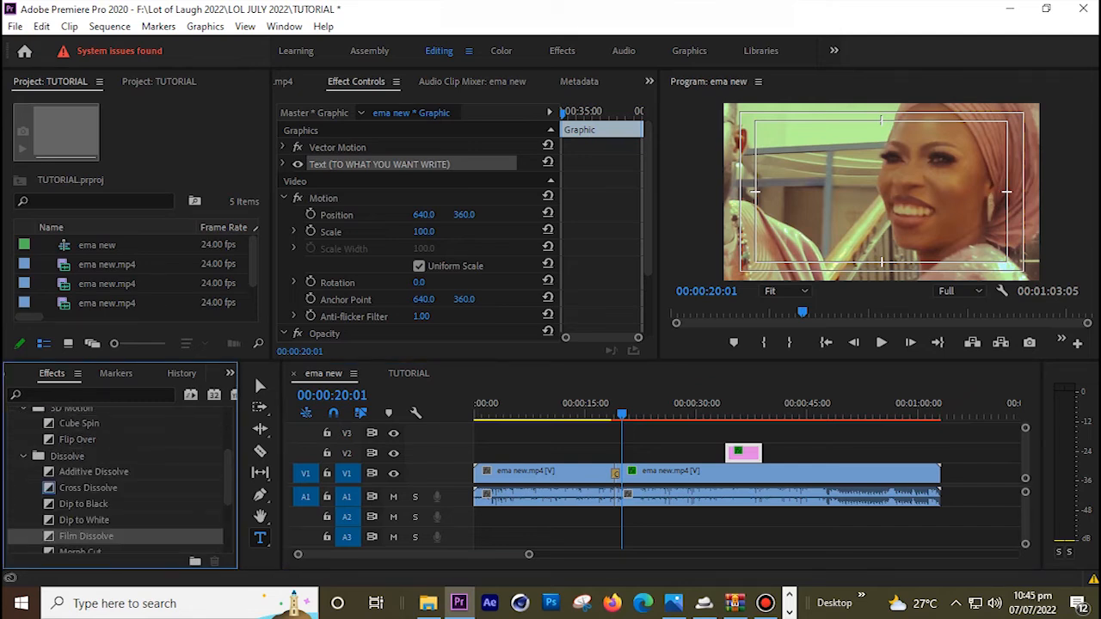
drag(86, 536, 639, 403)
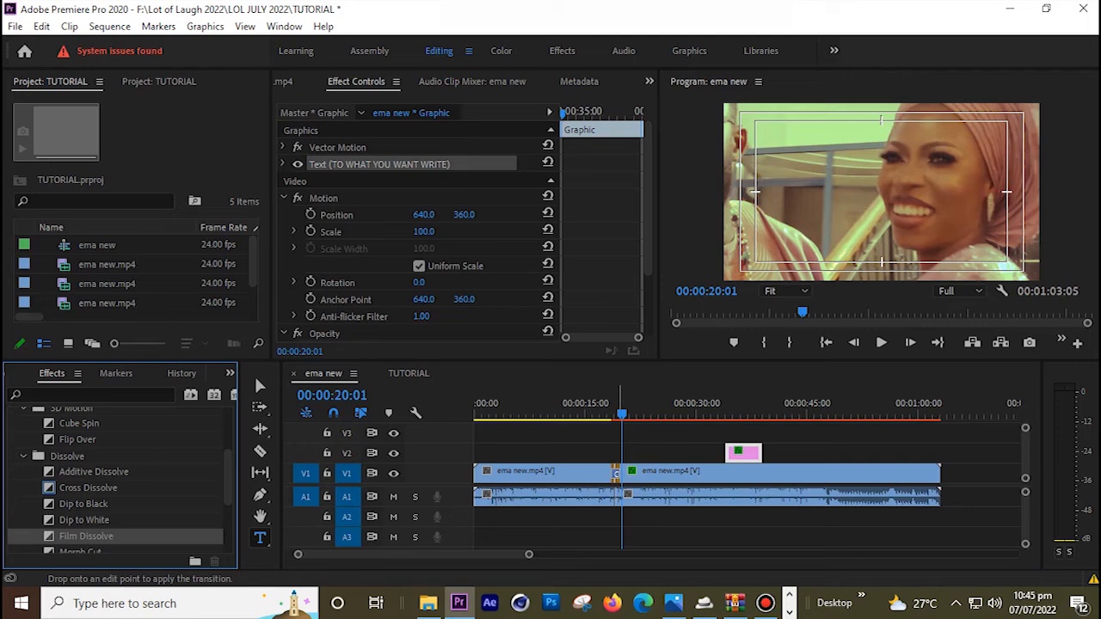
drag(616, 474, 616, 474)
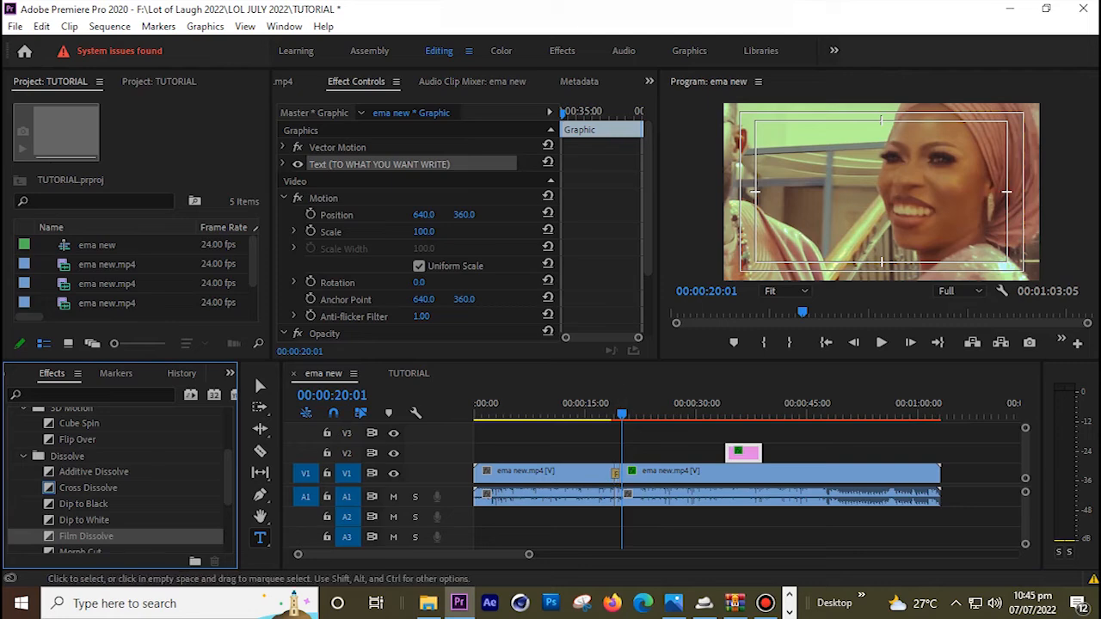
key(space)
click(608, 404)
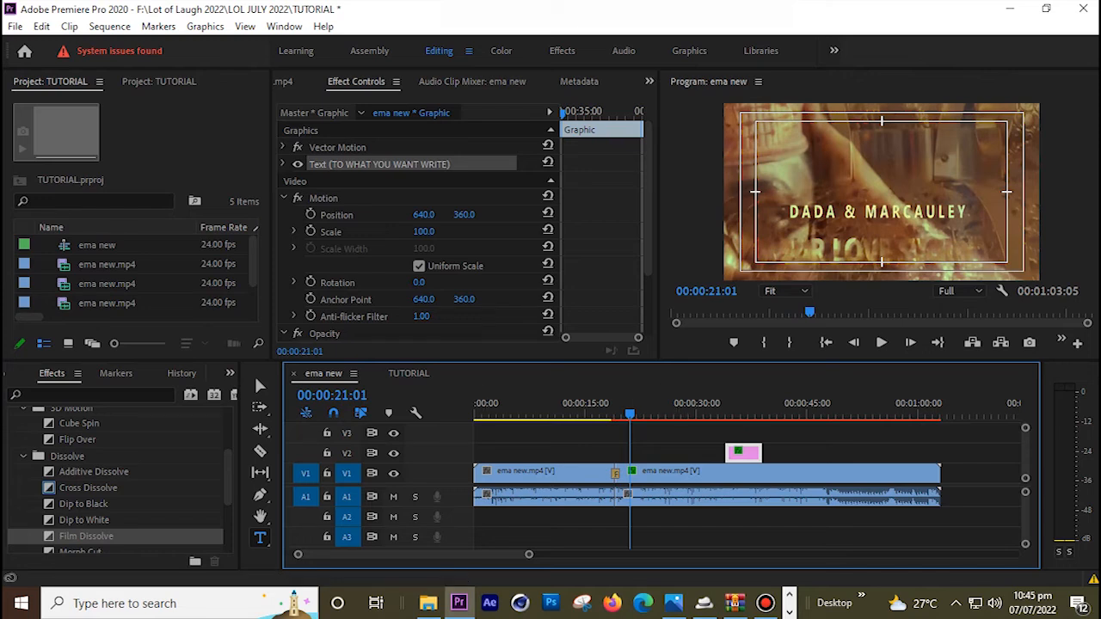
Step the project back to an earlier Edit Parameter state in its history, and restore the last Apply Default Transitions state
click(174, 373)
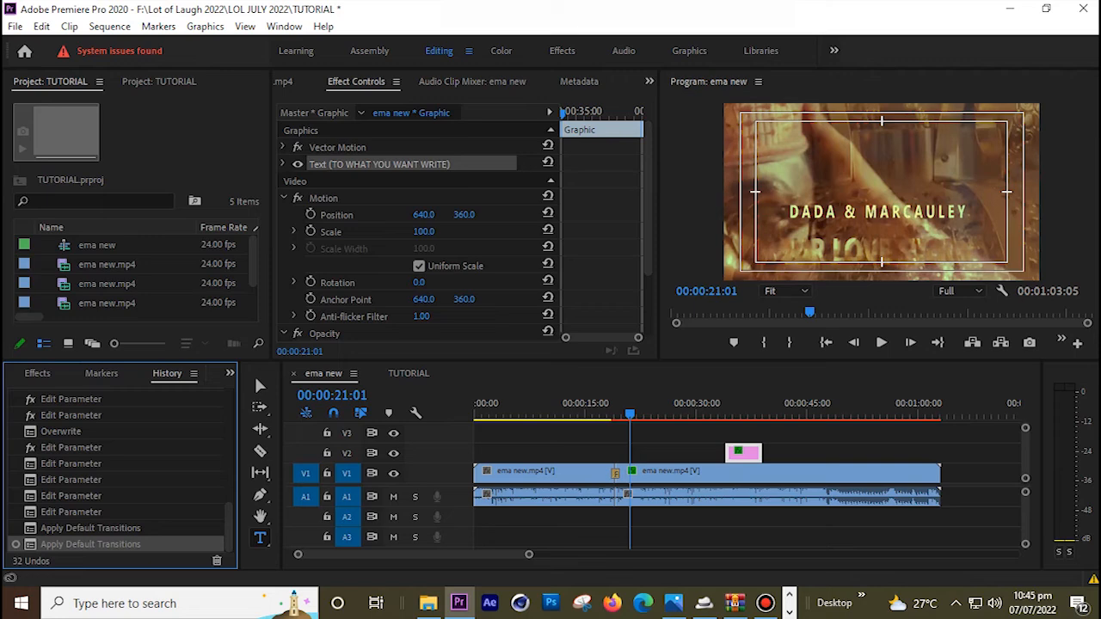
drag(228, 527, 228, 500)
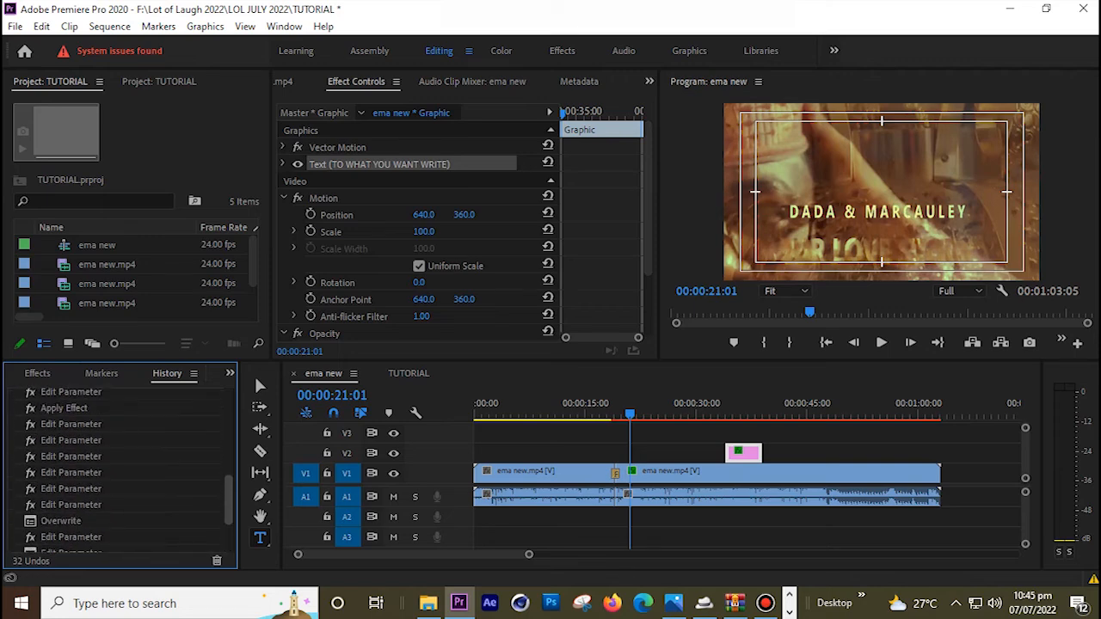
key(ctrl+z)
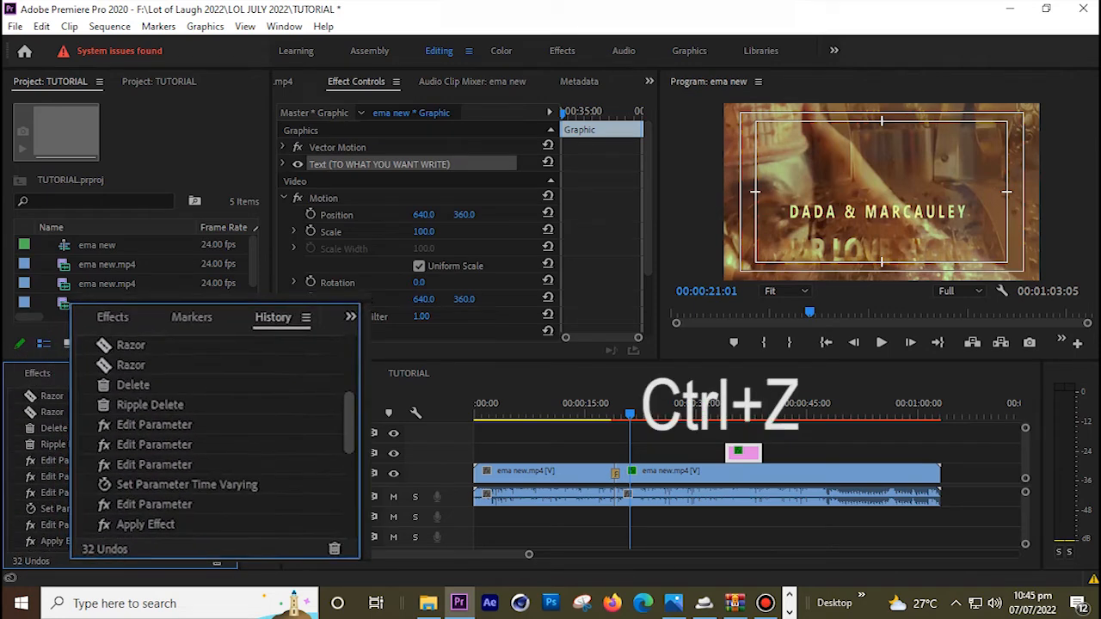
drag(228, 459, 228, 498)
click(71, 475)
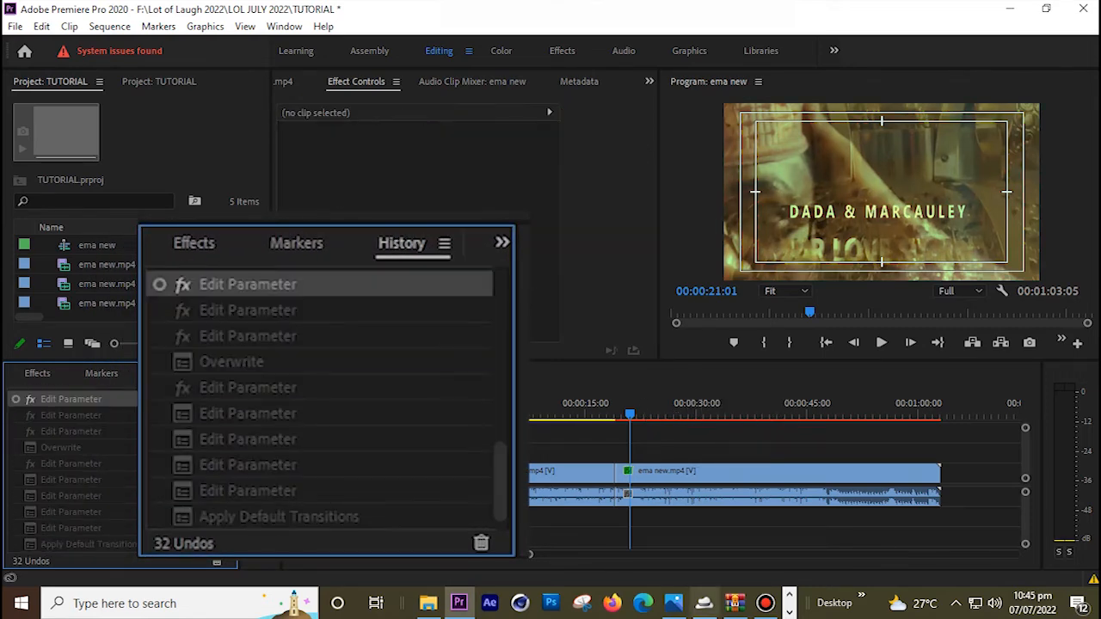
mouse_move(764, 603)
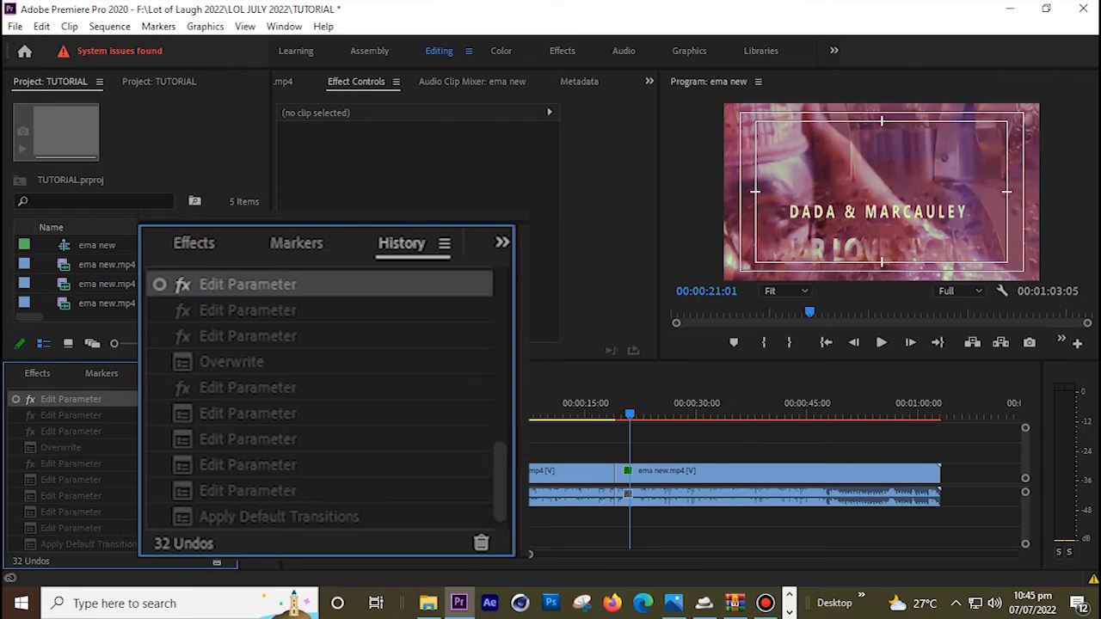
scroll(74, 472, down, 1)
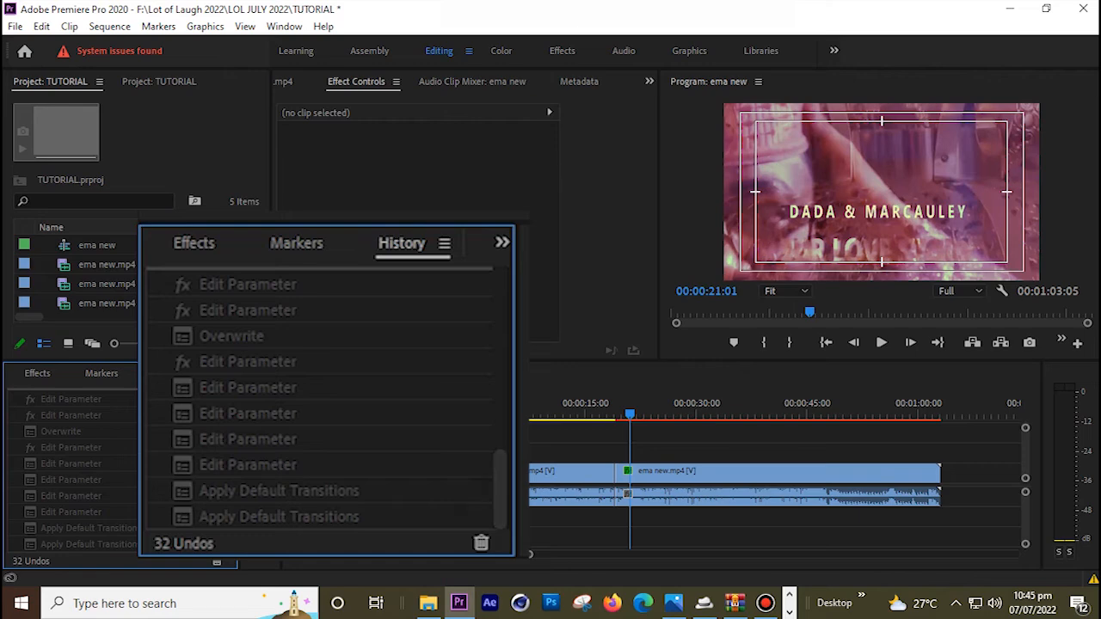
click(86, 544)
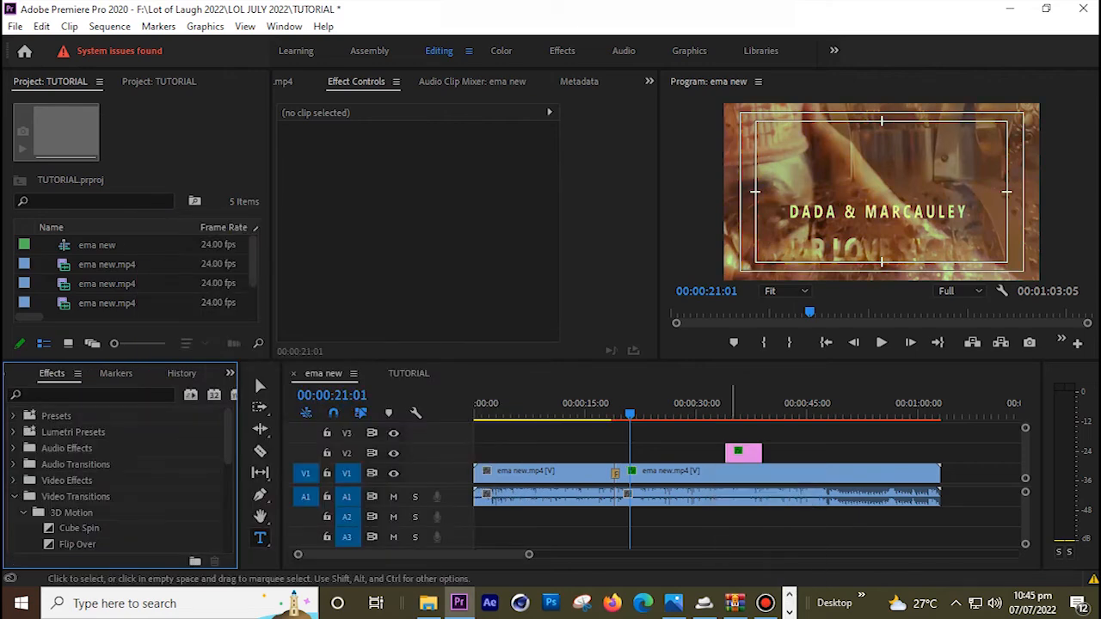
Move the playhead to 00:00:23:03 and look through the Track Select Forward, Slip and Selection tools
click(722, 402)
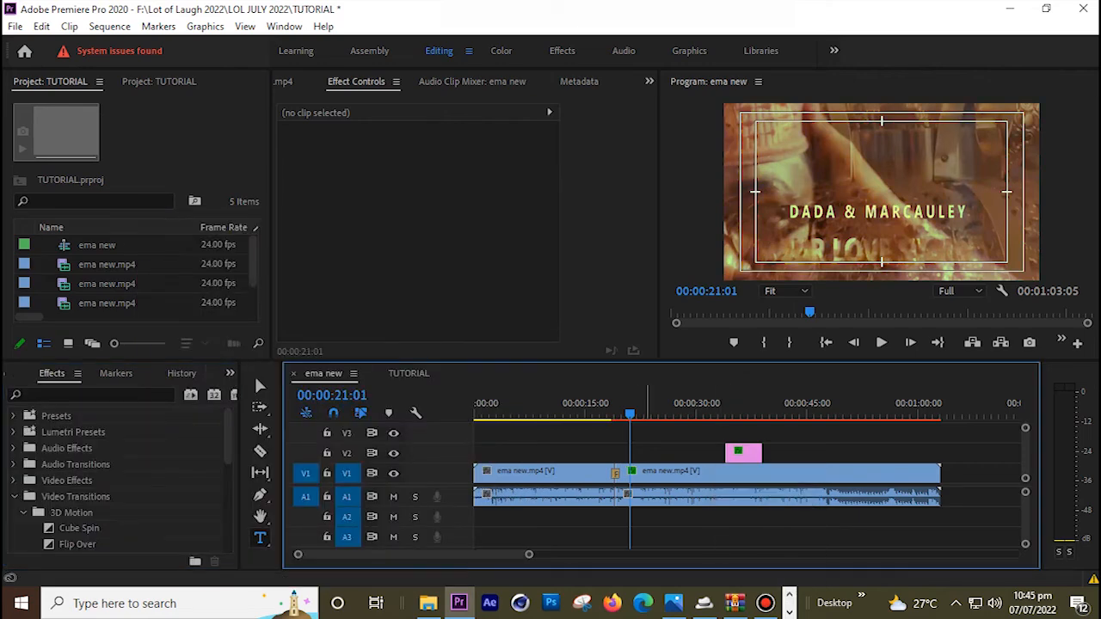
drag(630, 401, 645, 401)
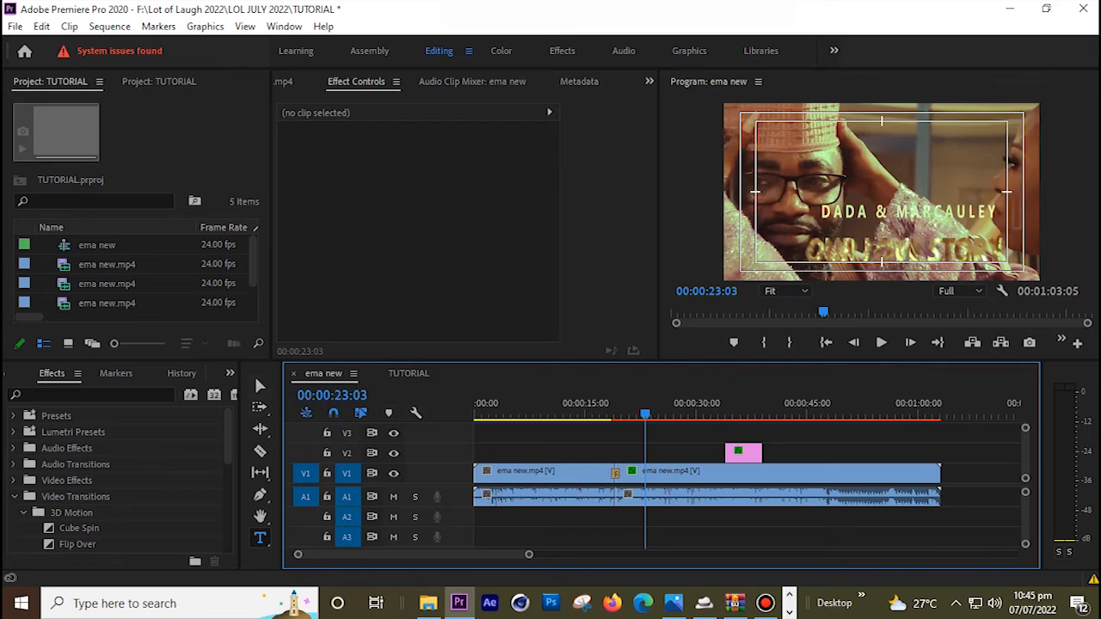
click(259, 388)
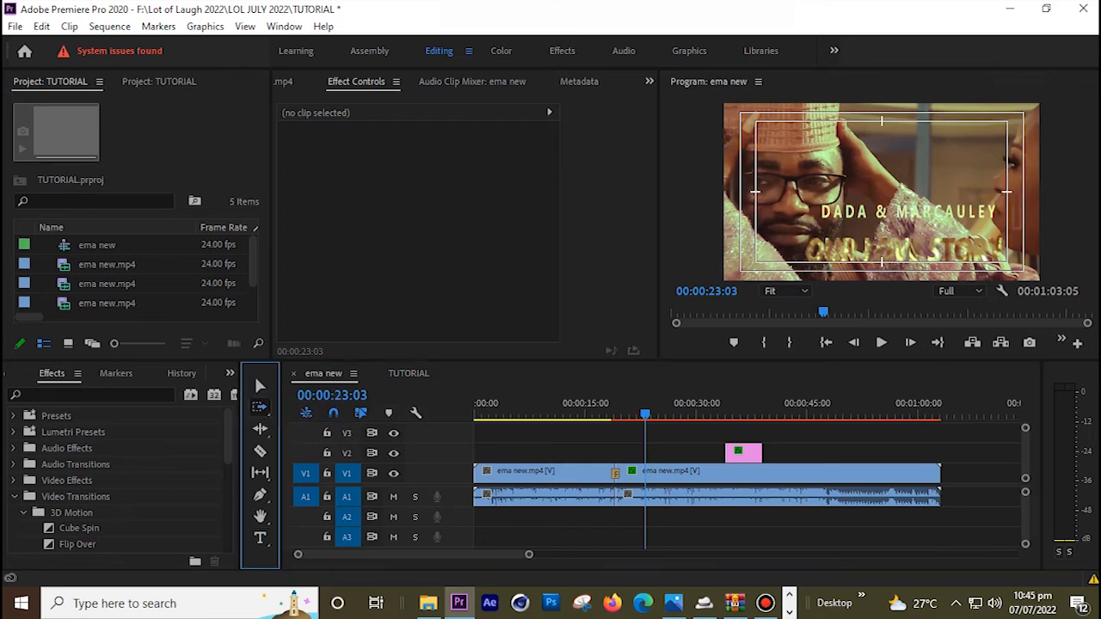
click(260, 473)
click(260, 388)
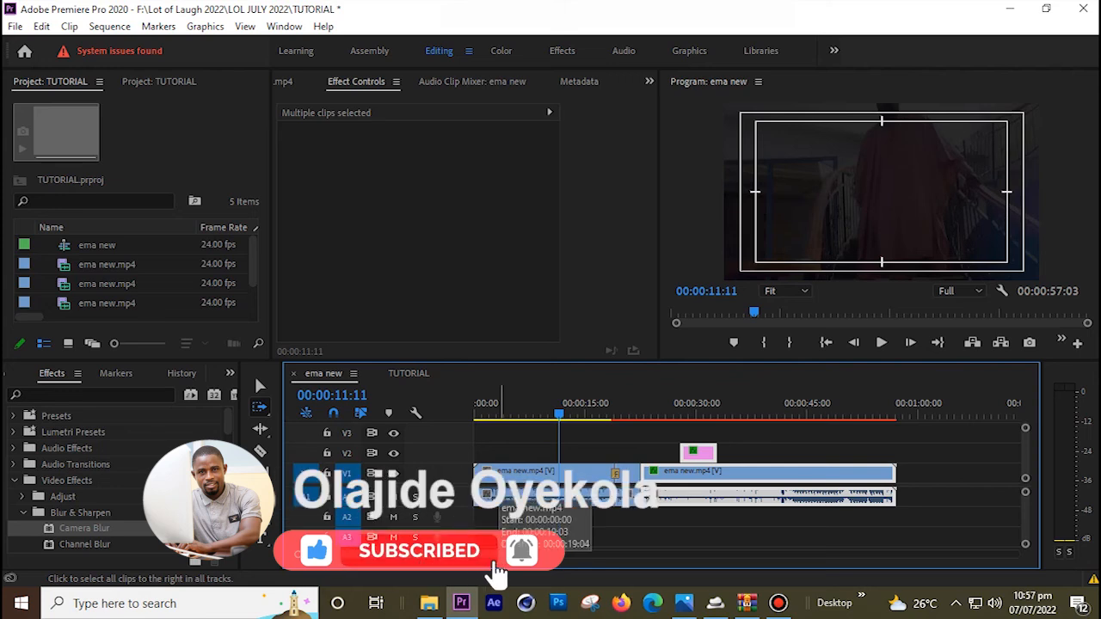
Try track and marquee selection on the timeline clips, and unlink the first V1 clip's video from its audio
shift+click(501, 488)
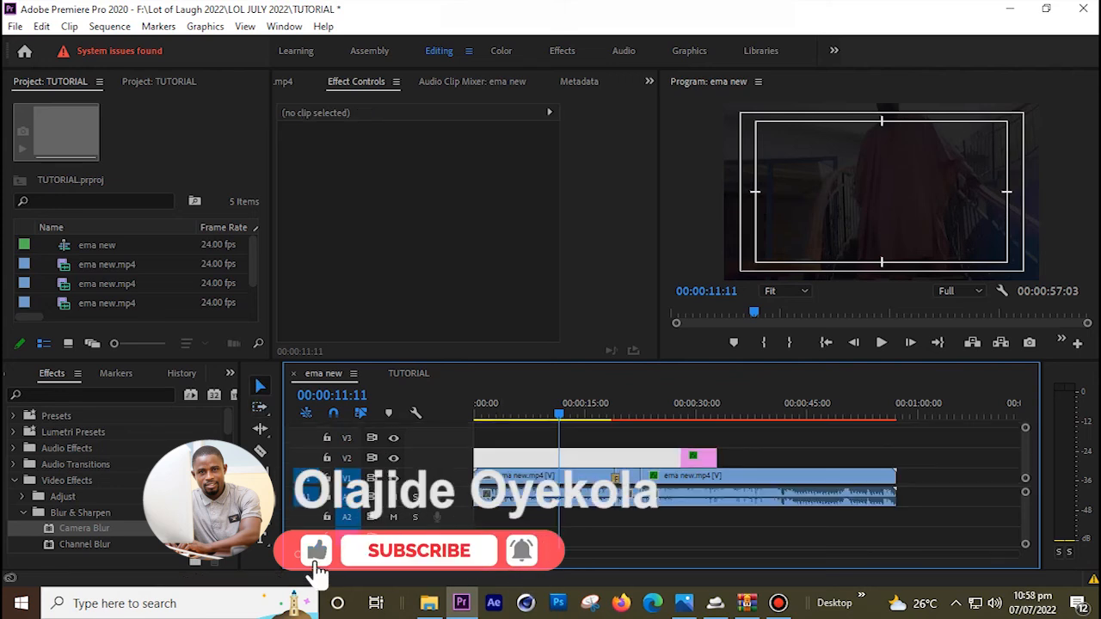
scroll(683, 464, up, 1)
scroll(683, 465, down, 1)
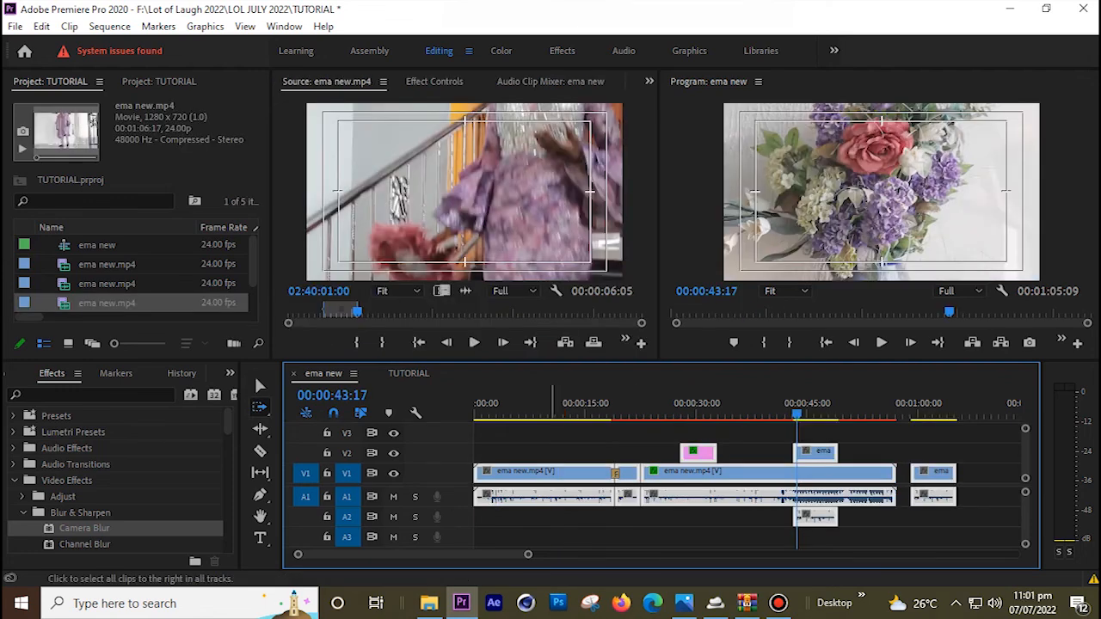
drag(525, 450, 572, 484)
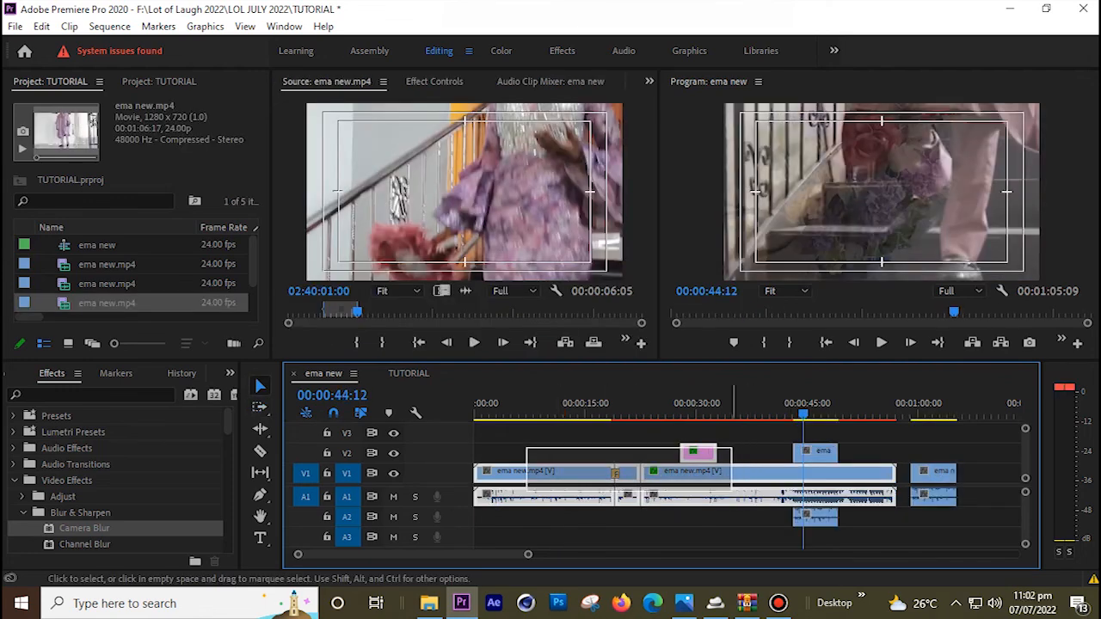
right_click(572, 473)
click(593, 285)
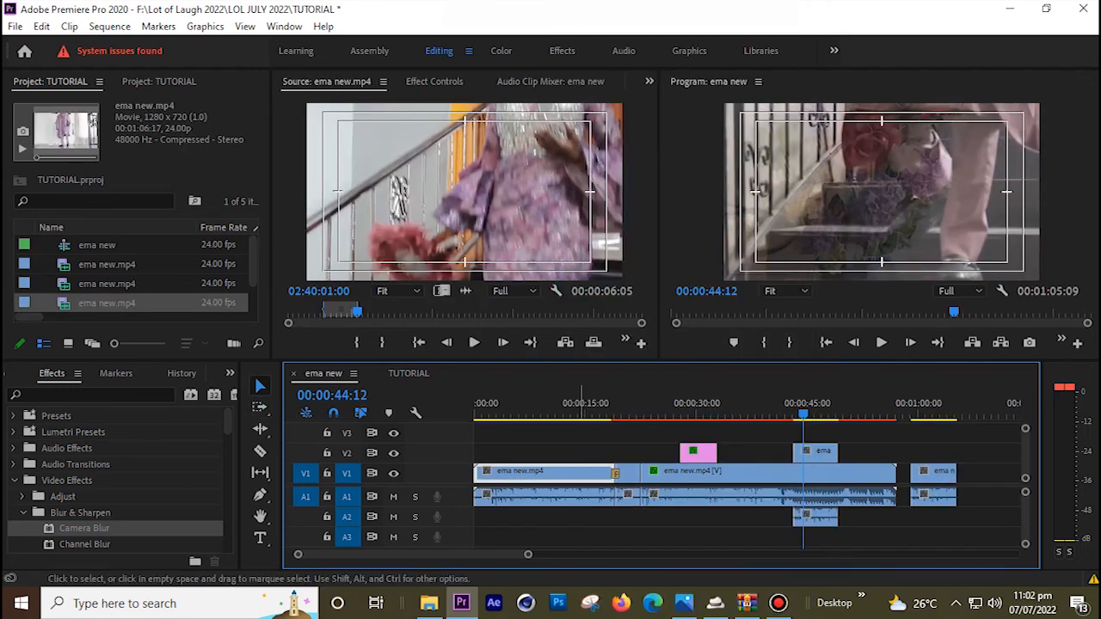
Select the clips on all tracks from the first clip onward with the Track Select Forward tool
key(a)
click(520, 496)
key(shift+a)
click(519, 496)
click(260, 407)
click(544, 496)
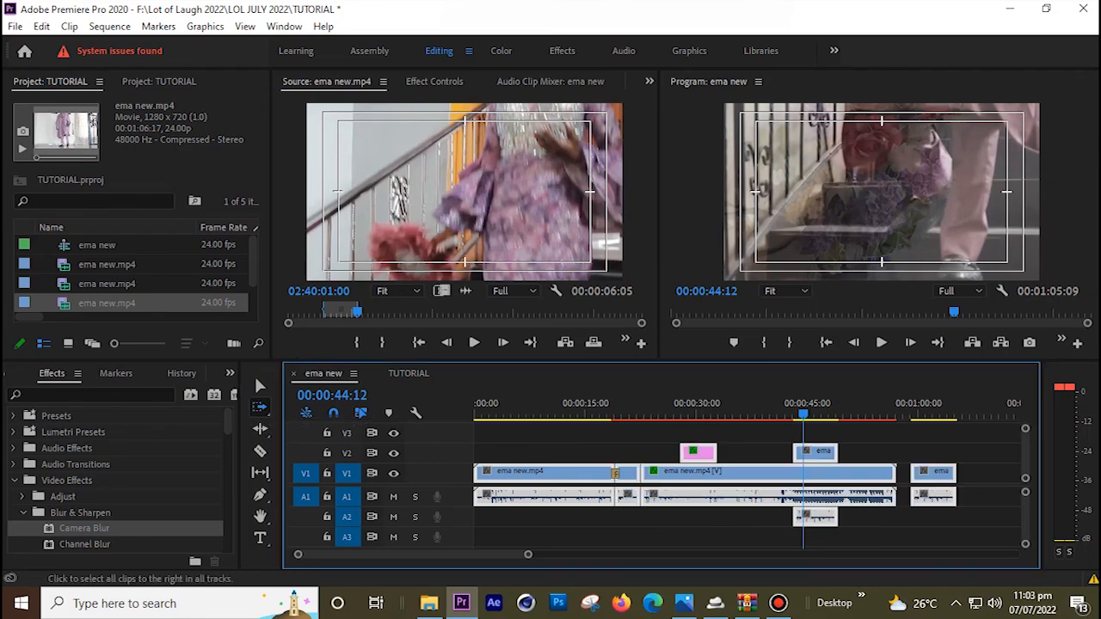
click(637, 496)
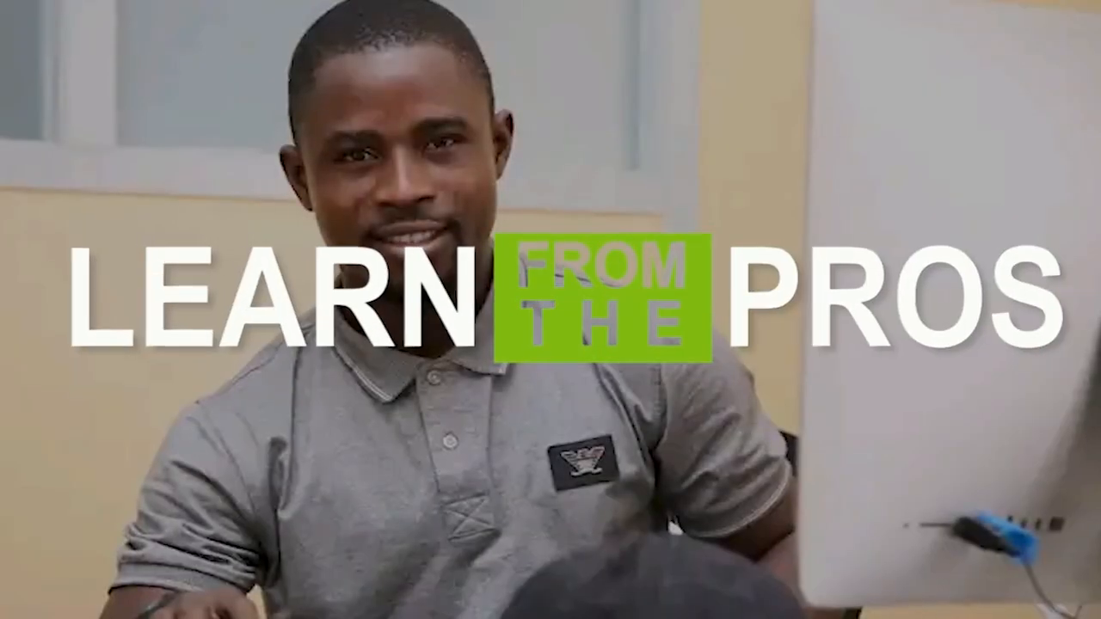